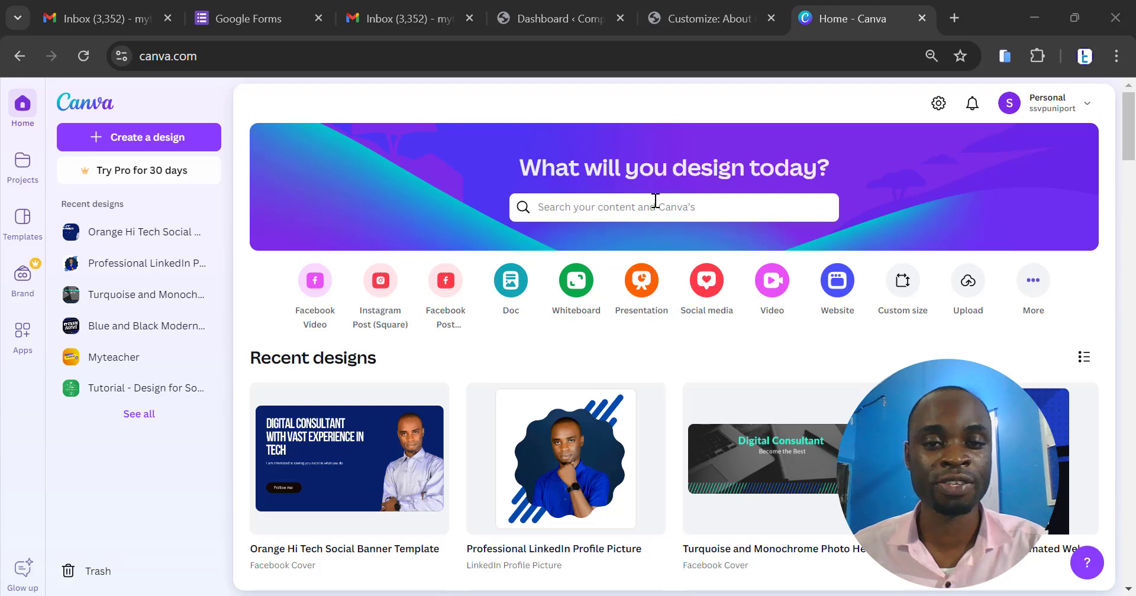
- Open the Canva home page (canva.com) in a new browser tab
click(957, 16)
click(781, 52)
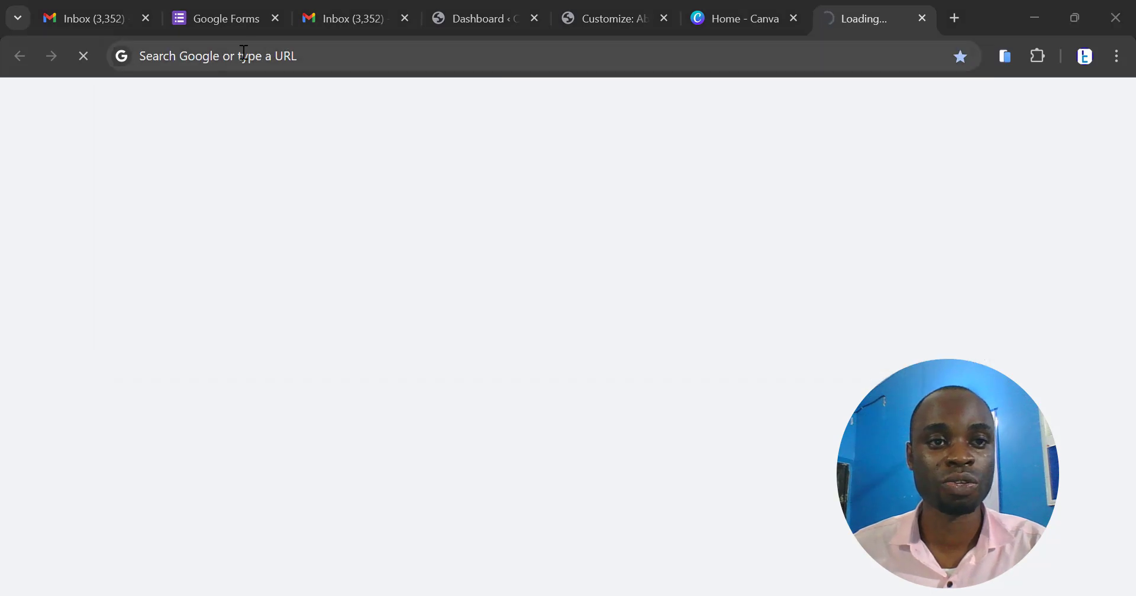
click(244, 53)
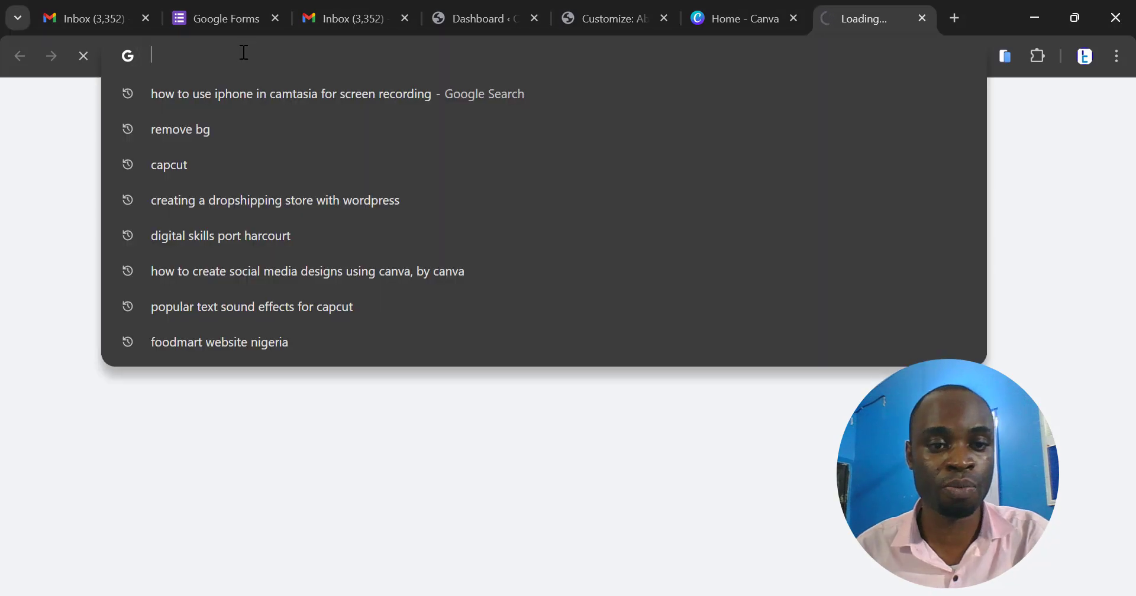
text(canva.com)
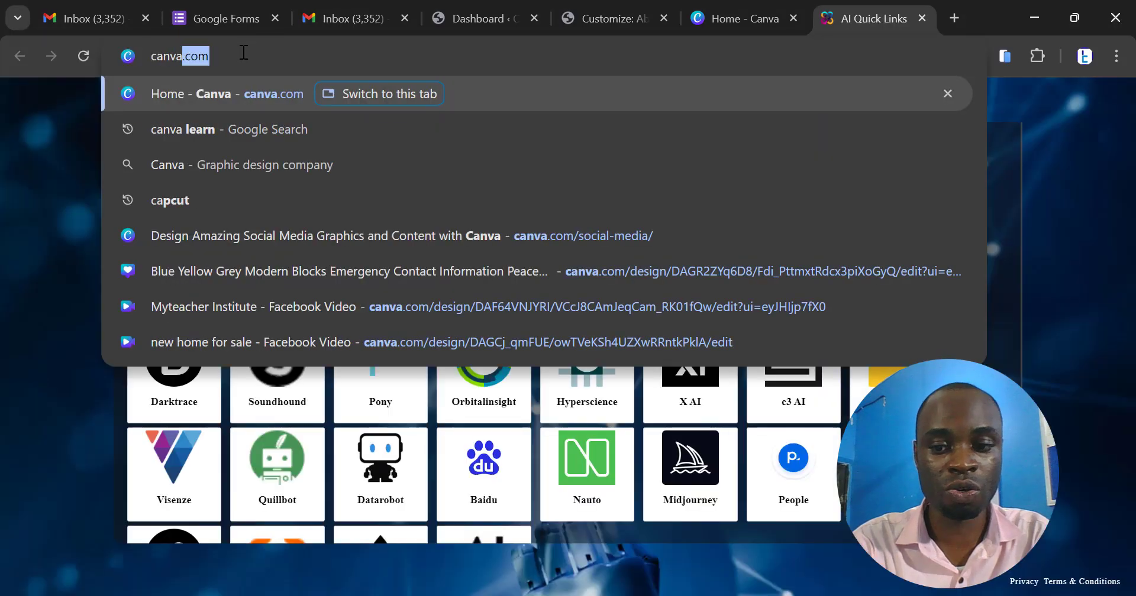
key(Return)
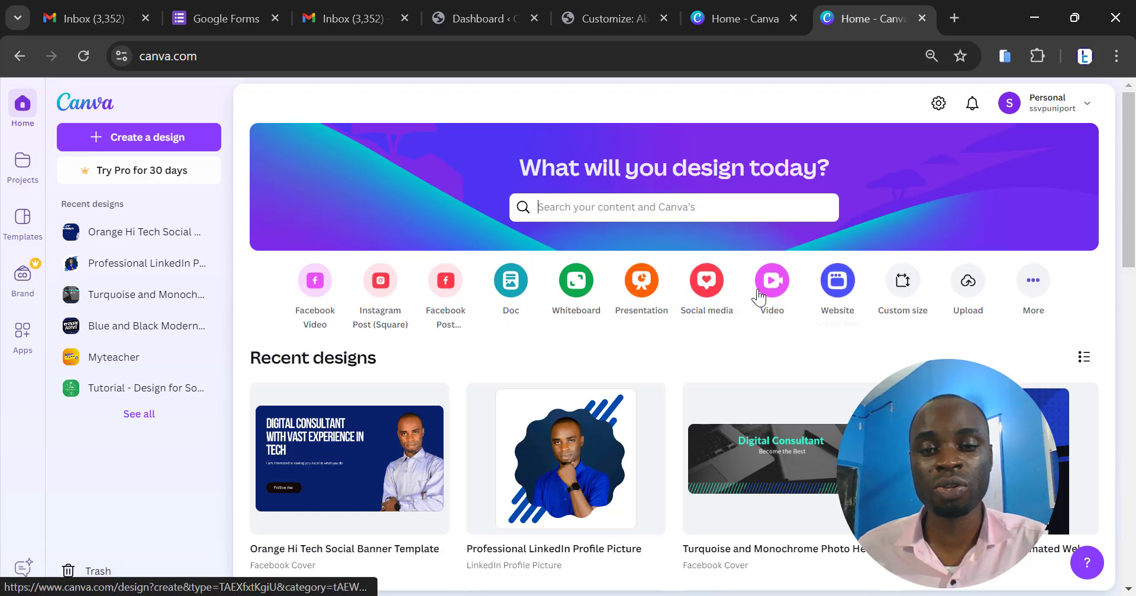
- Create a blank 940 × 788 px Facebook Post design from the social media formats and keep it open in the browser
click(715, 296)
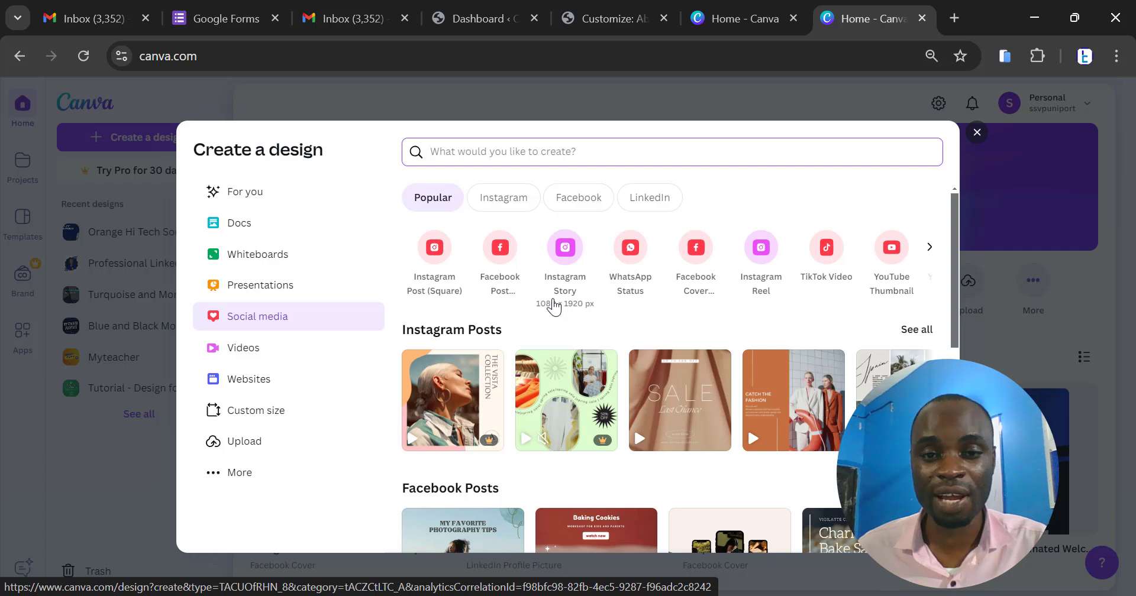
scroll(555, 307, down, 2)
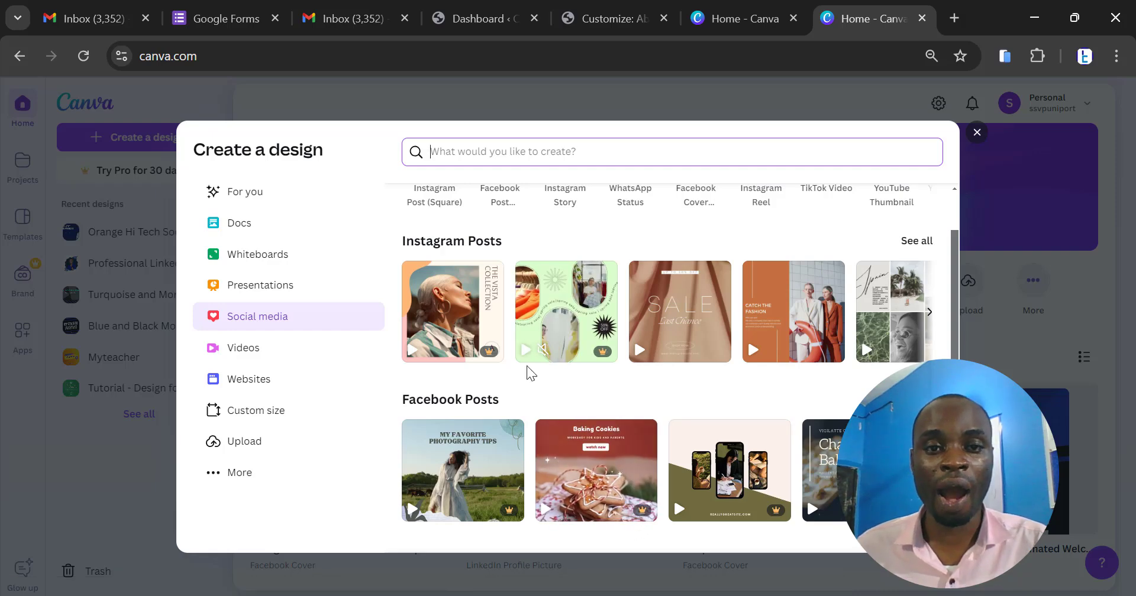
scroll(526, 365, up, 3)
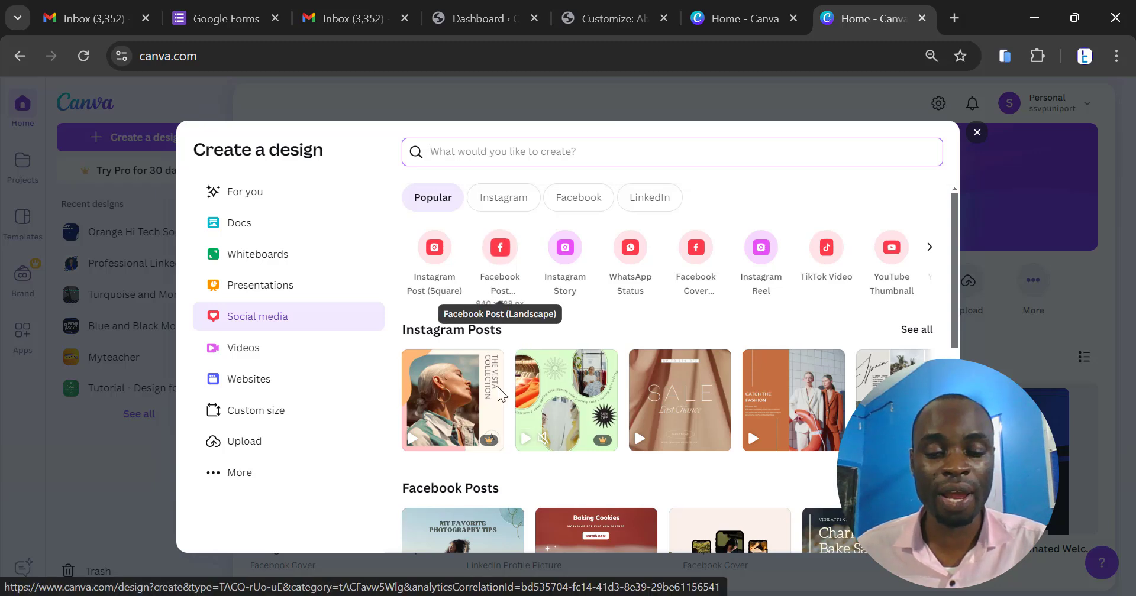
click(501, 276)
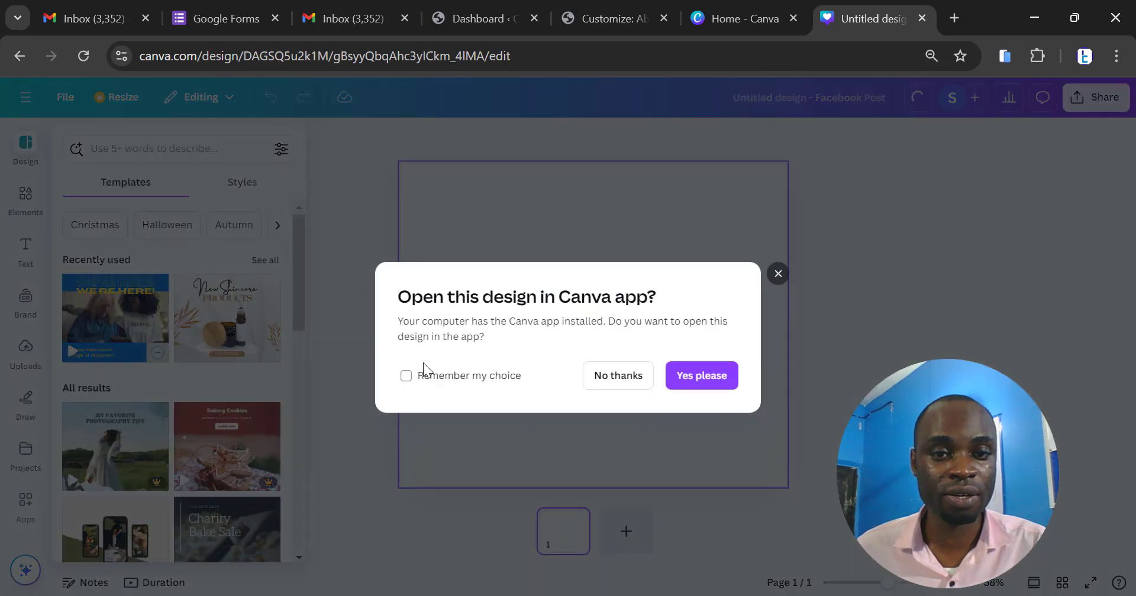
click(602, 383)
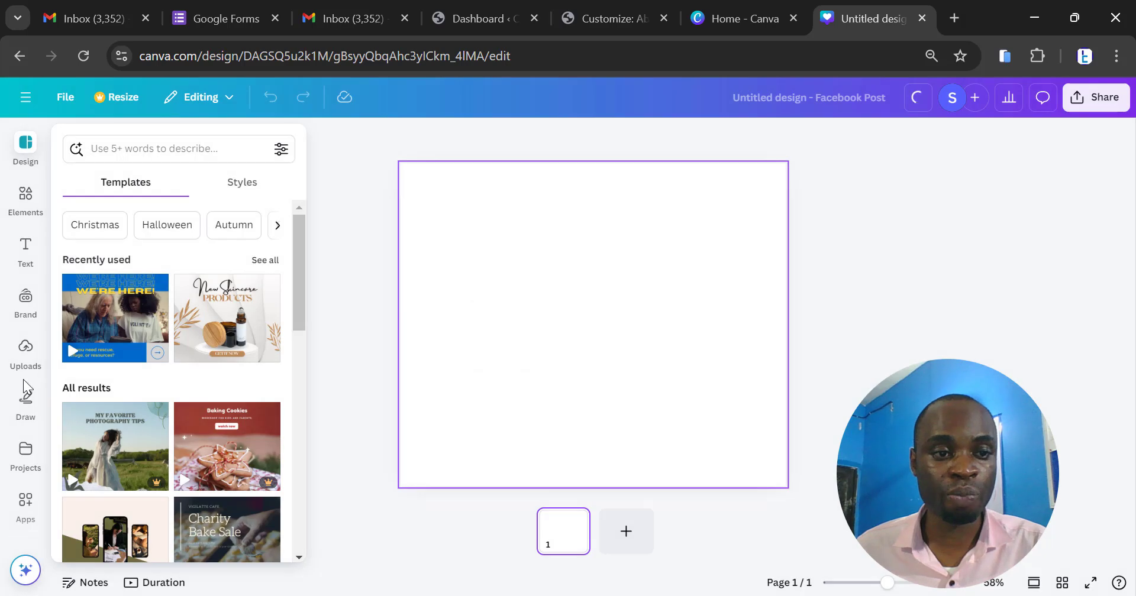
click(27, 460)
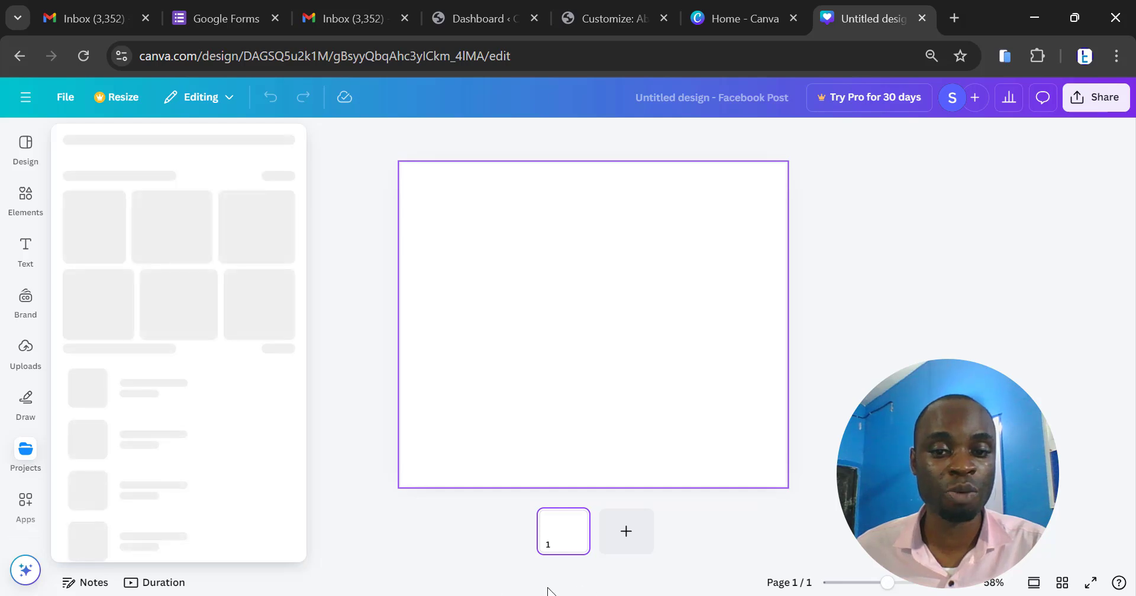
mouse_move(19, 303)
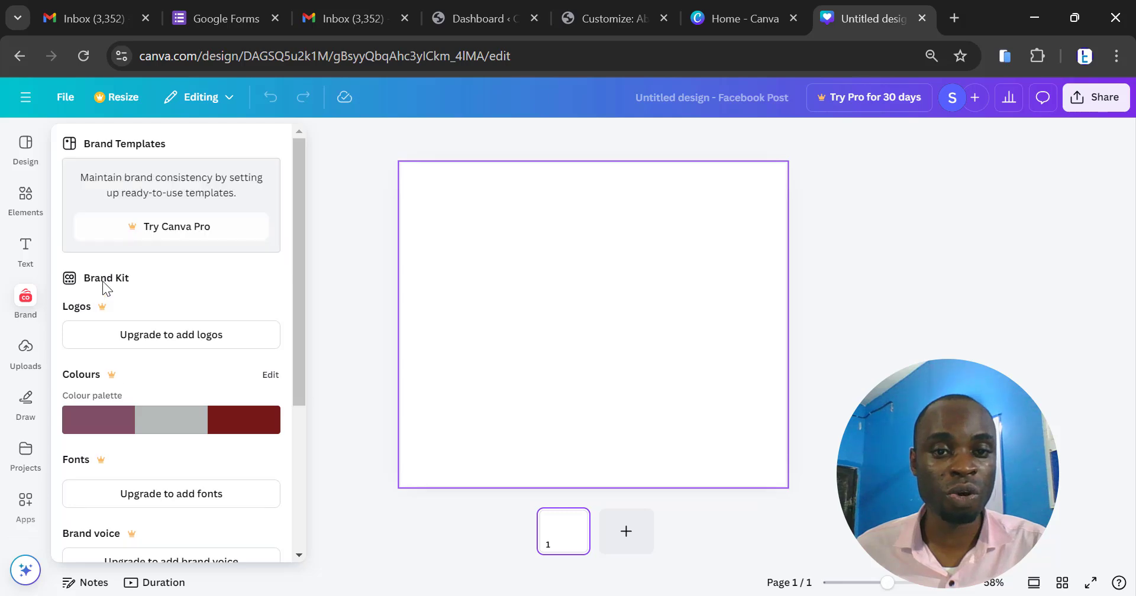
click(504, 254)
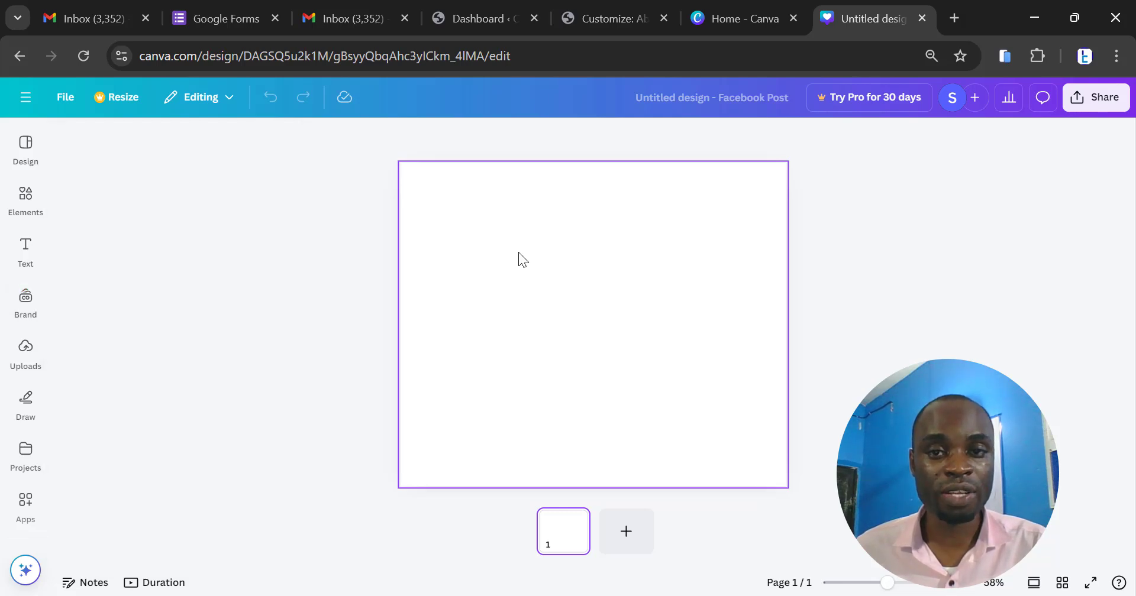
- Set the blank page's background to orange from the default solid colours
click(518, 252)
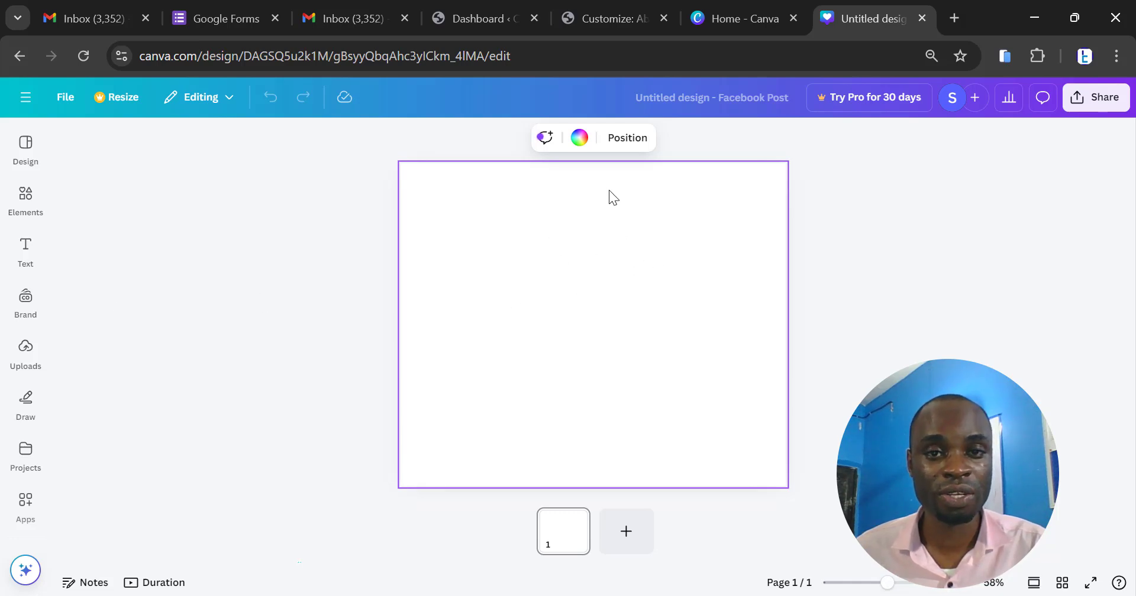
click(580, 139)
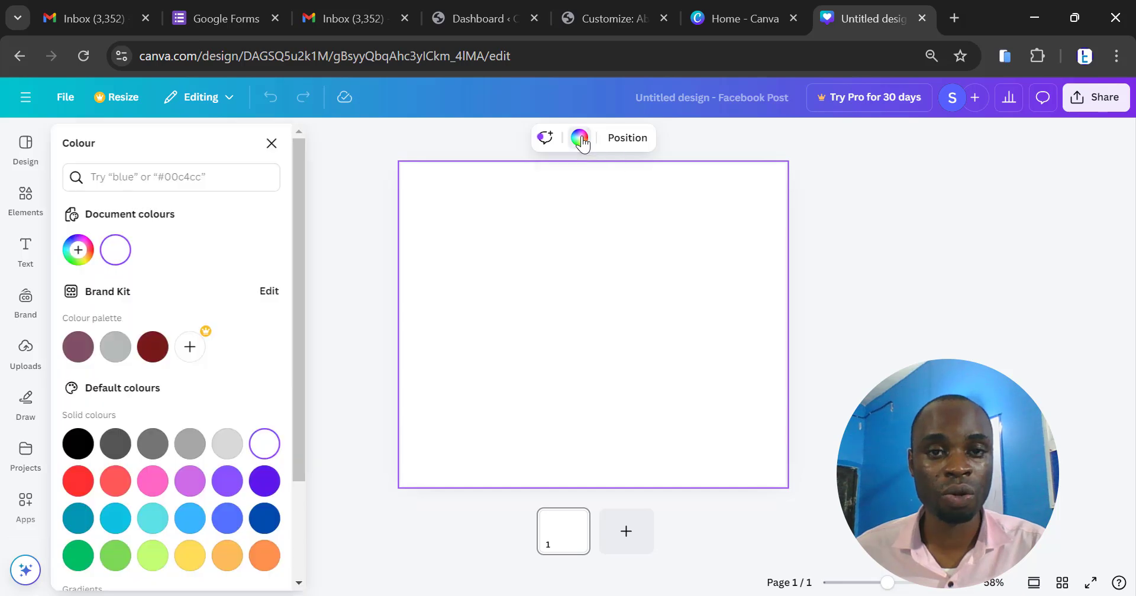
click(267, 556)
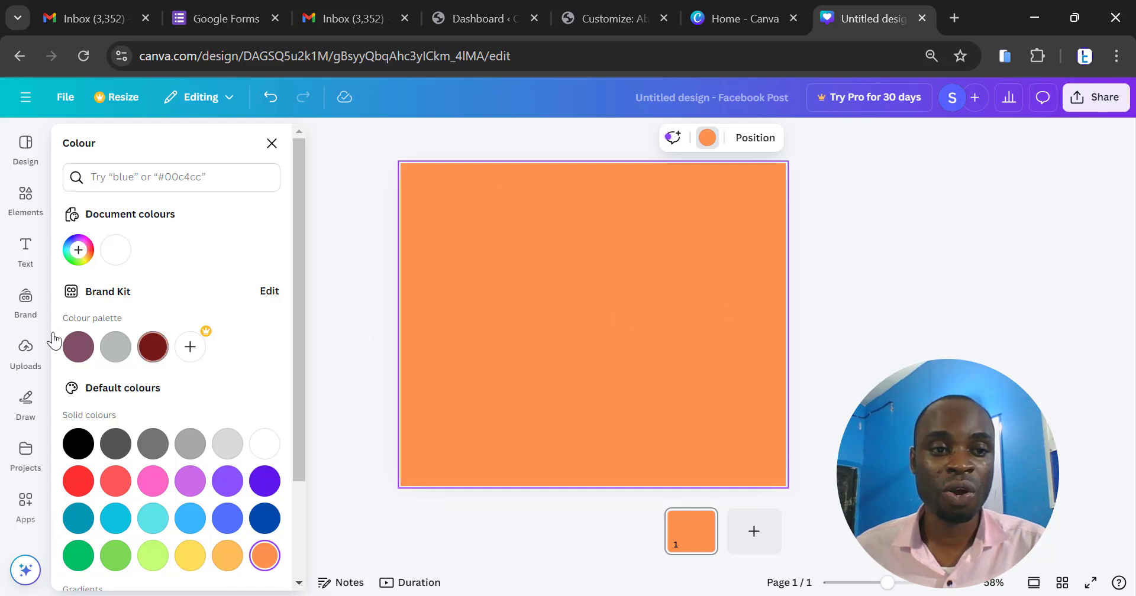
- Add the uploaded photo of city towers behind palm trees and a green lawn to the page
click(25, 349)
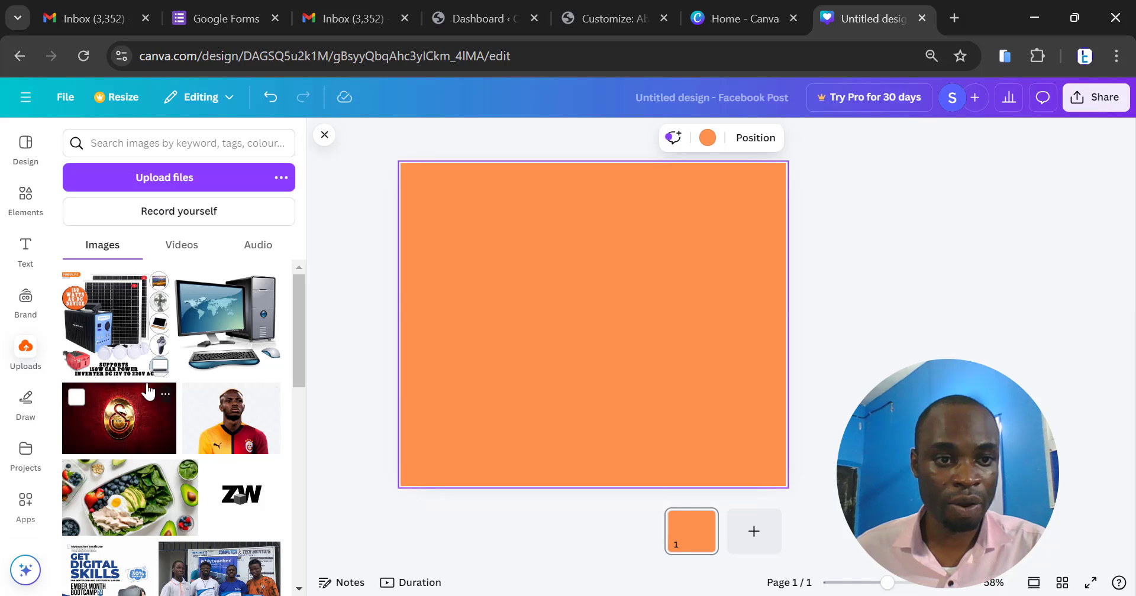
scroll(136, 324, down, 1)
scroll(136, 324, down, 4)
scroll(137, 331, down, 4)
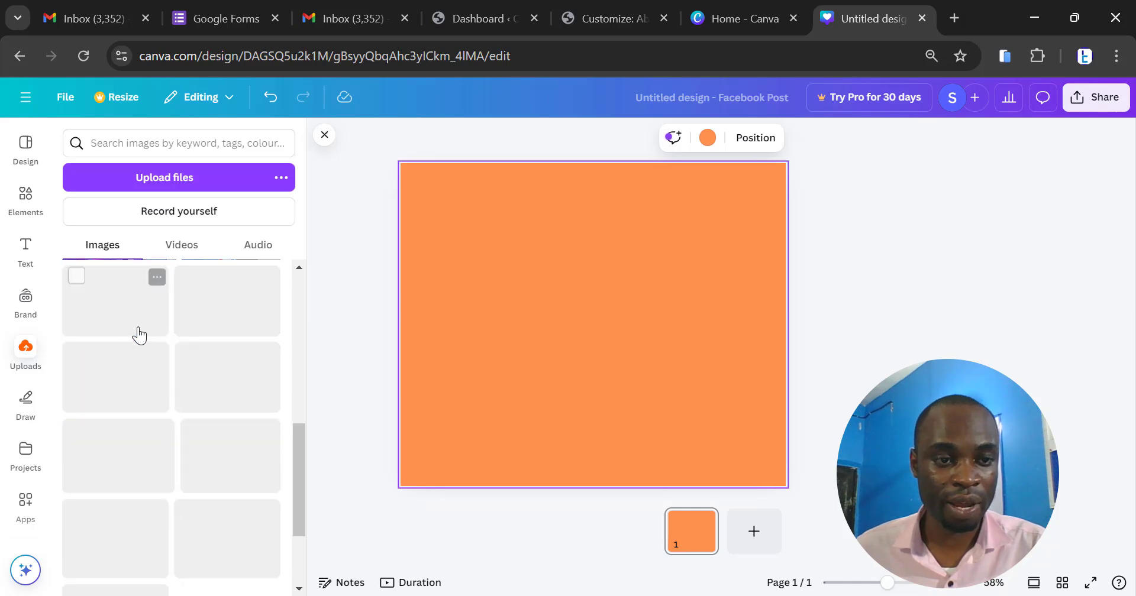
scroll(154, 355, down, 5)
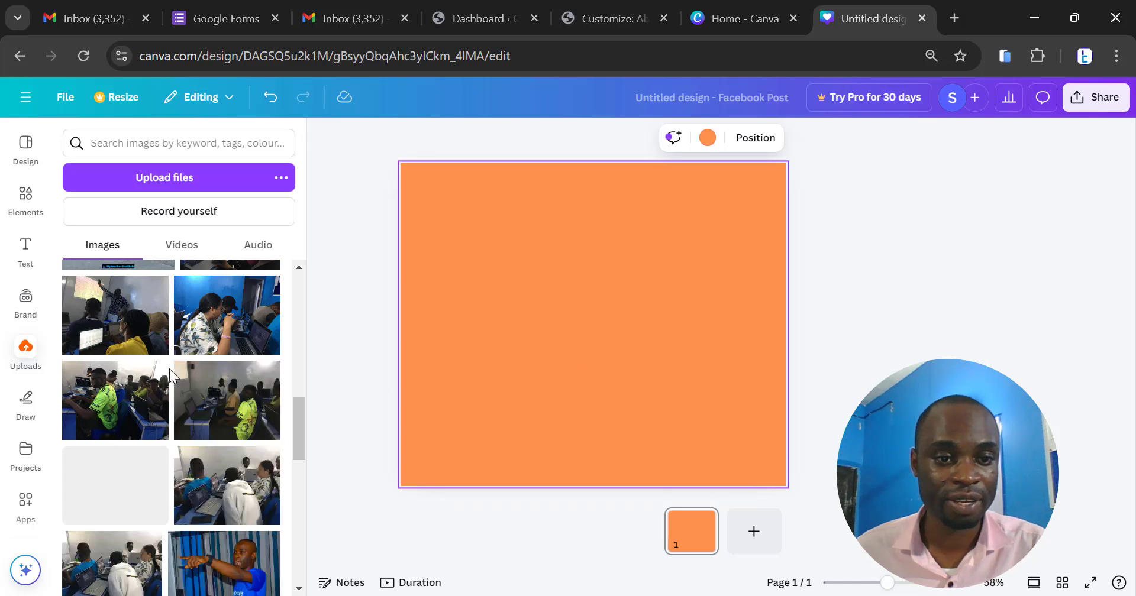
scroll(172, 368, up, 1)
scroll(173, 367, down, 8)
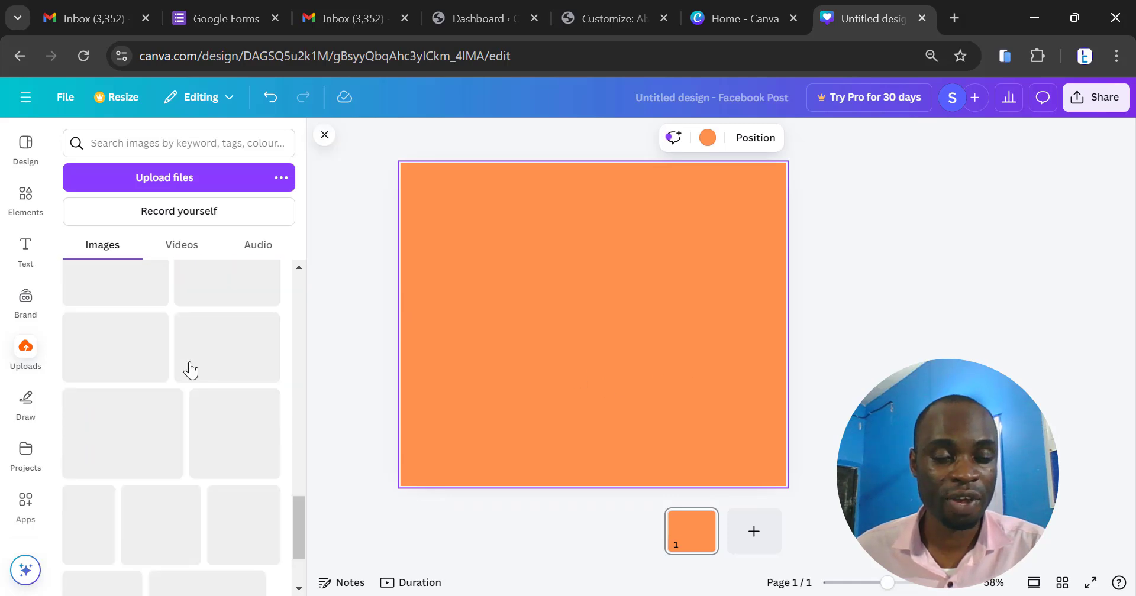
scroll(191, 369, down, 2)
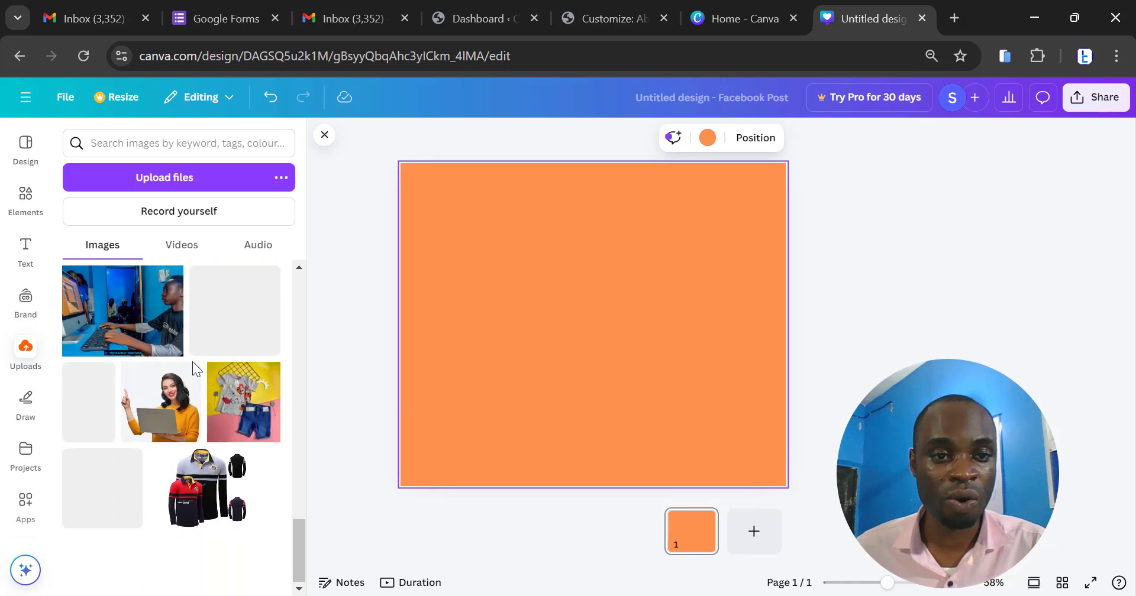
scroll(225, 390, down, 3)
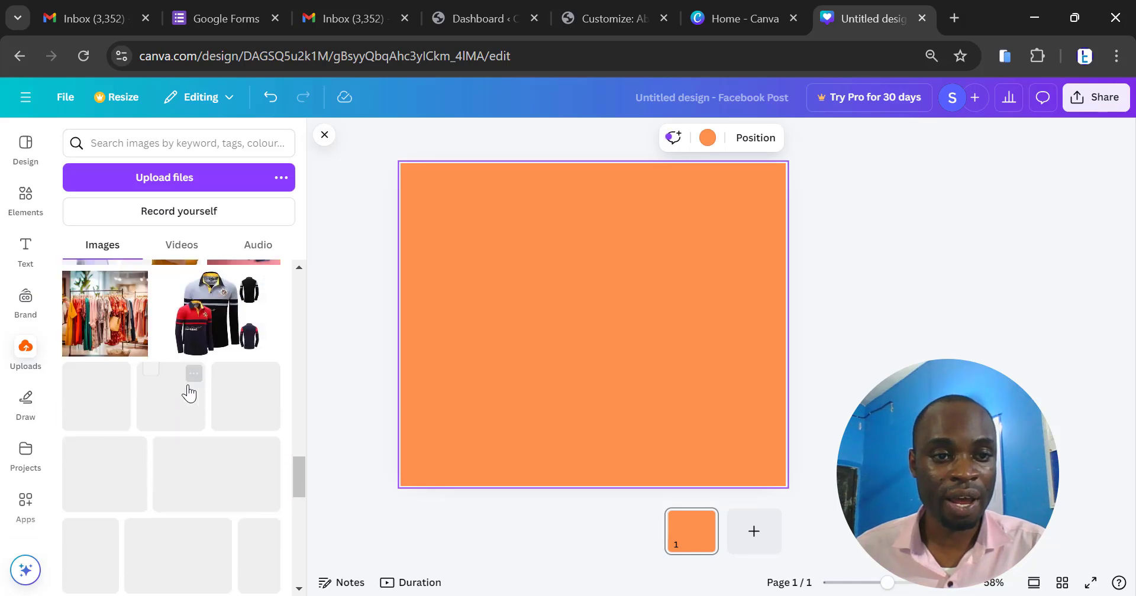
scroll(196, 393, down, 4)
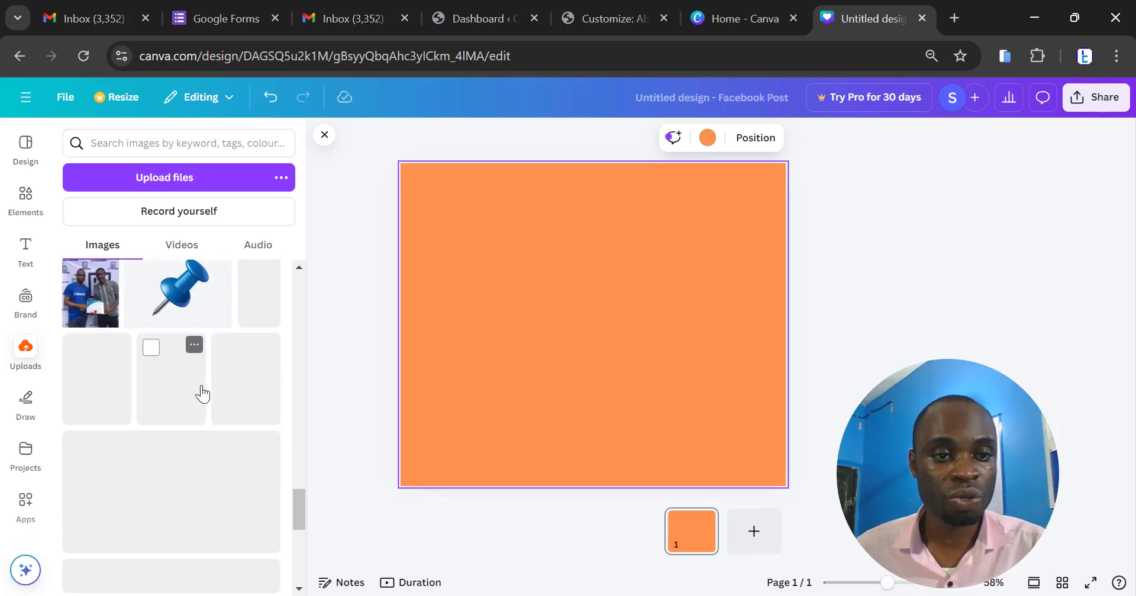
scroll(202, 393, down, 4)
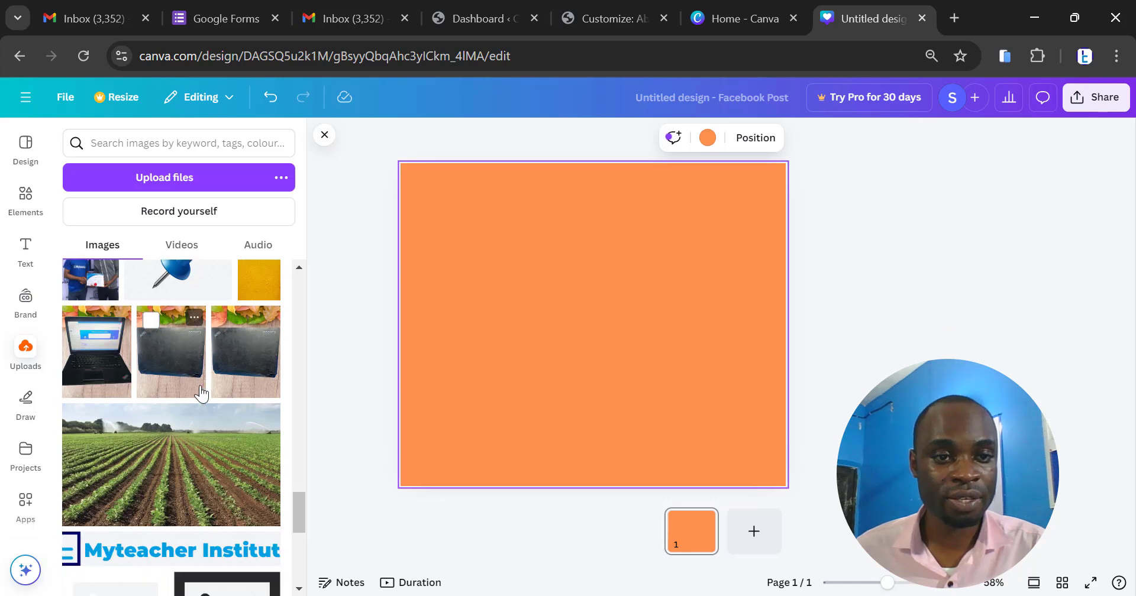
scroll(202, 392, down, 1)
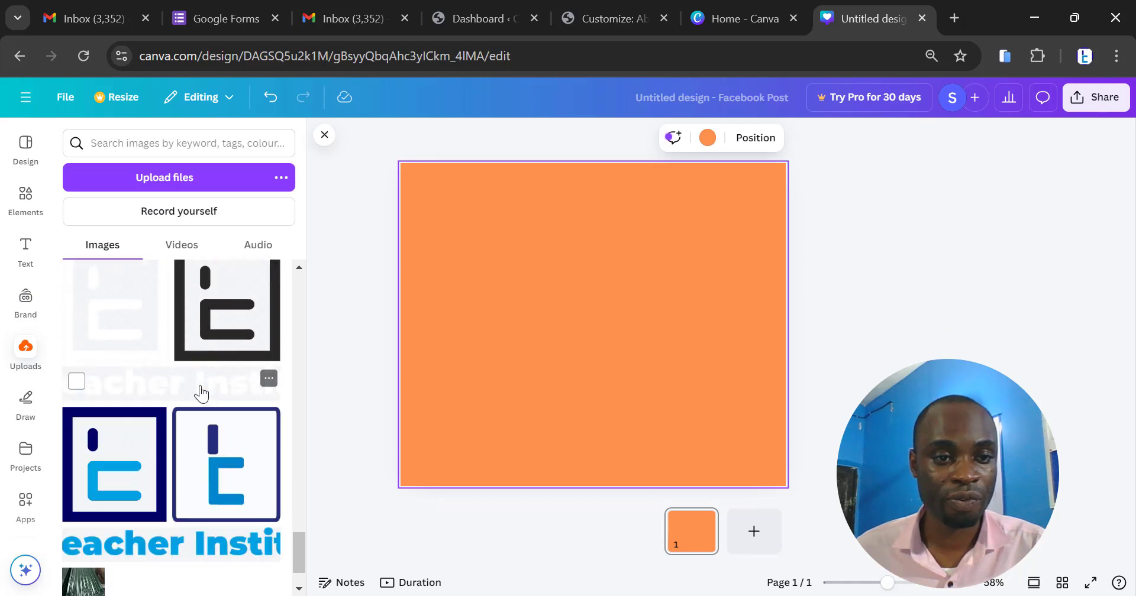
scroll(201, 392, down, 1)
scroll(201, 392, down, 4)
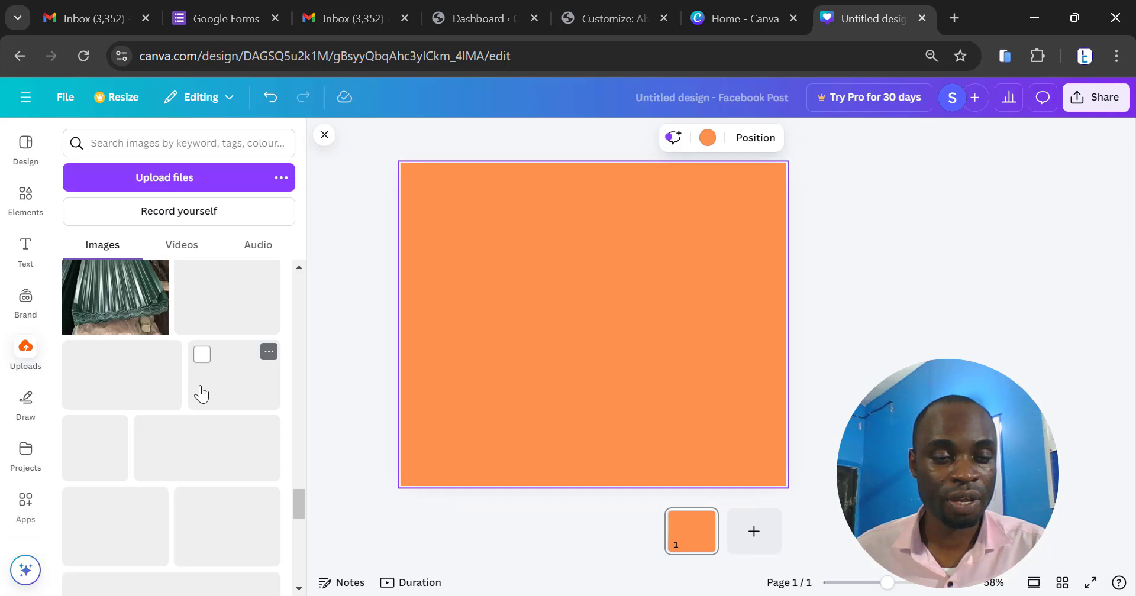
scroll(201, 392, down, 2)
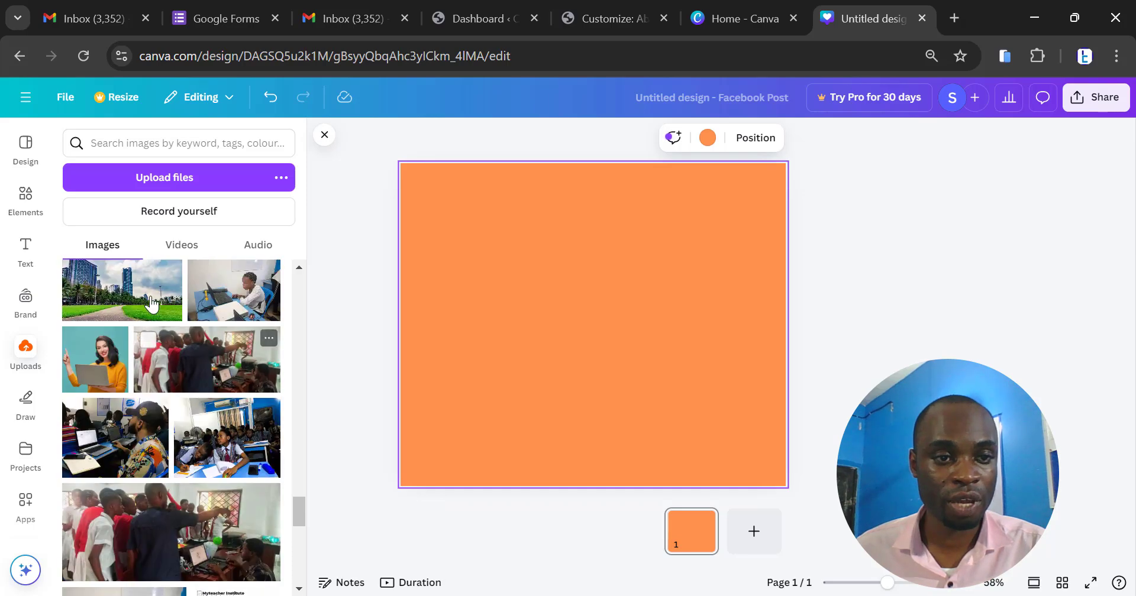
click(152, 303)
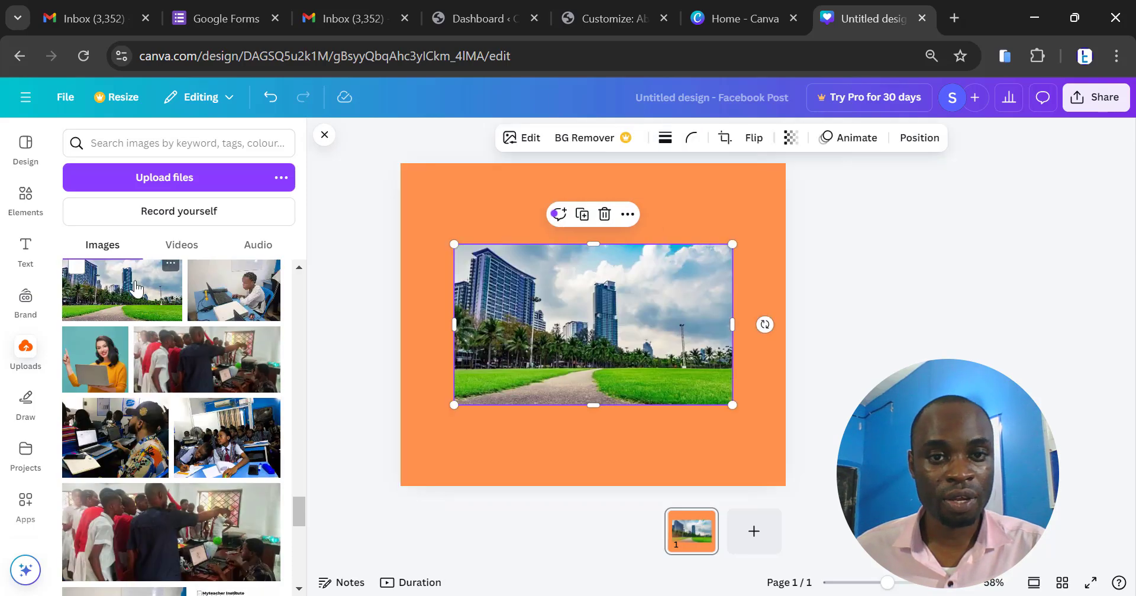
- Align the city photo with the page's left edge and enlarge it to cover the whole page
drag(580, 293, 526, 208)
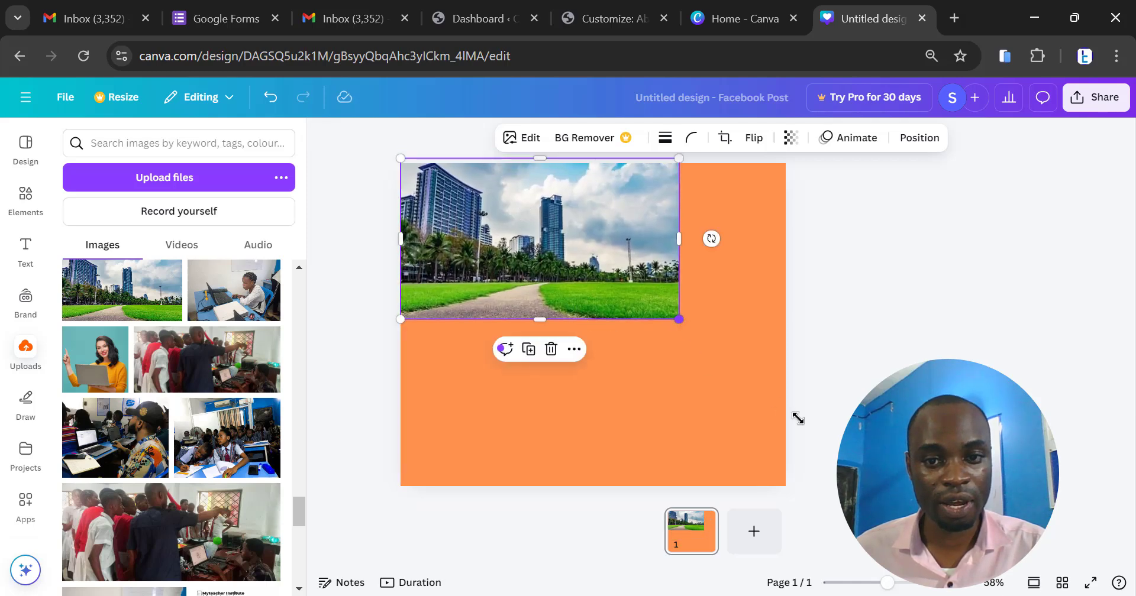
drag(679, 320, 1000, 498)
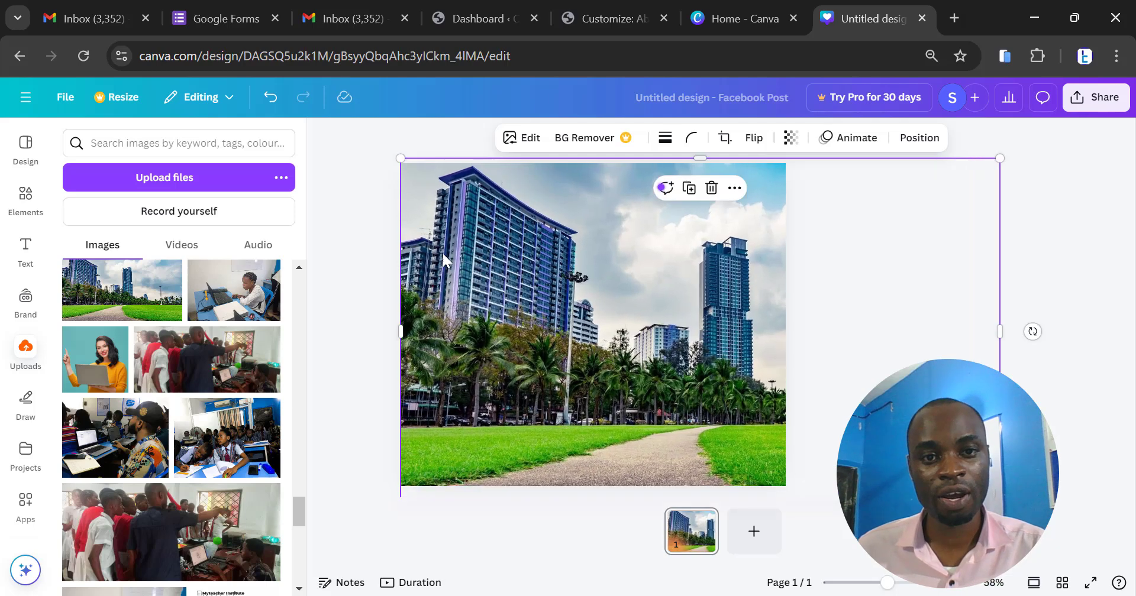
click(1058, 232)
click(657, 258)
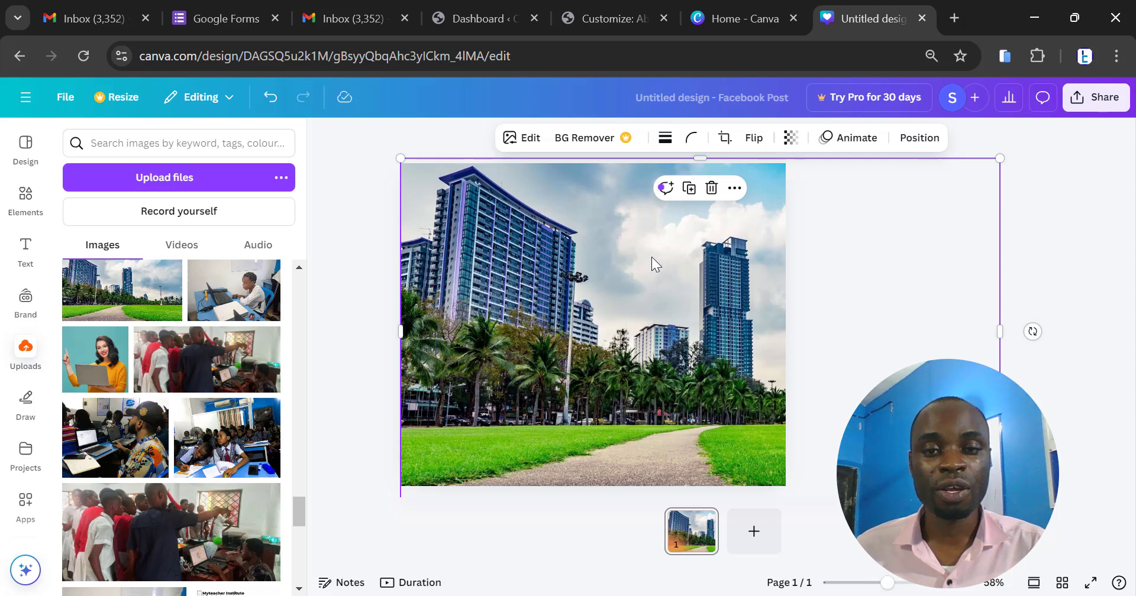
mouse_move(651, 257)
mouse_down()
mouse_move(653, 336)
mouse_move(654, 250)
mouse_up()
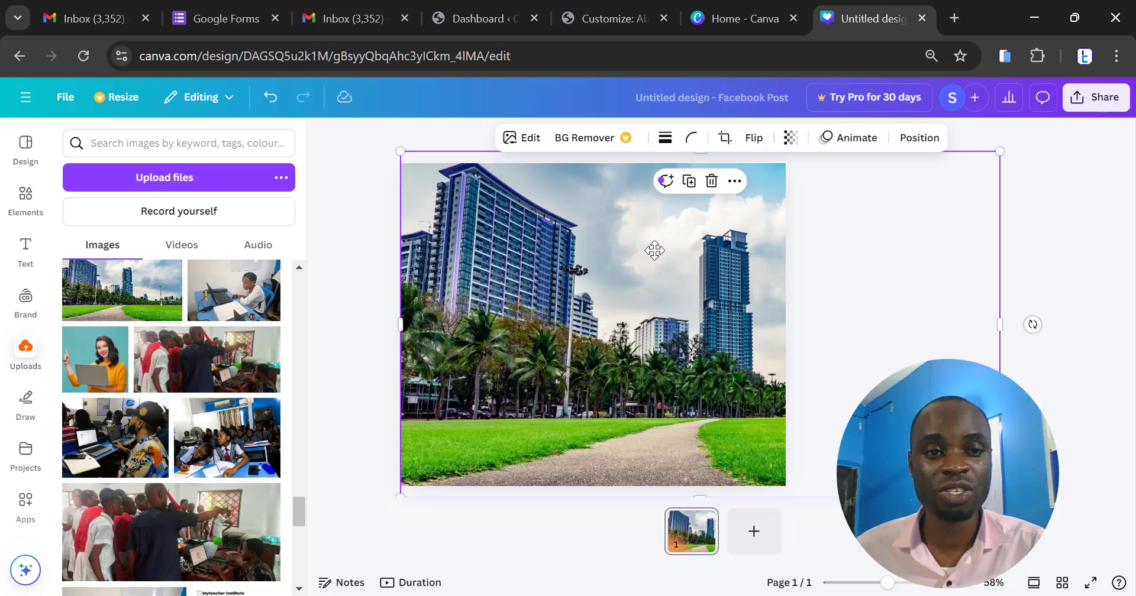
- Set the city photo's transparency to 6 so it blends into the orange background, and deselect it
click(795, 141)
drag(816, 195, 725, 203)
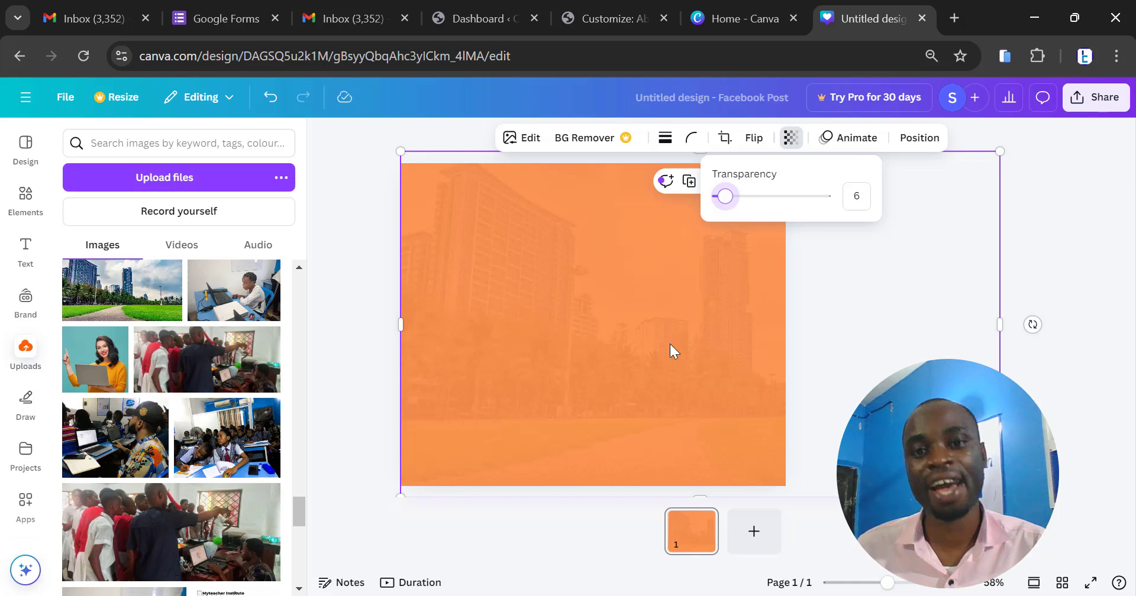
click(1013, 204)
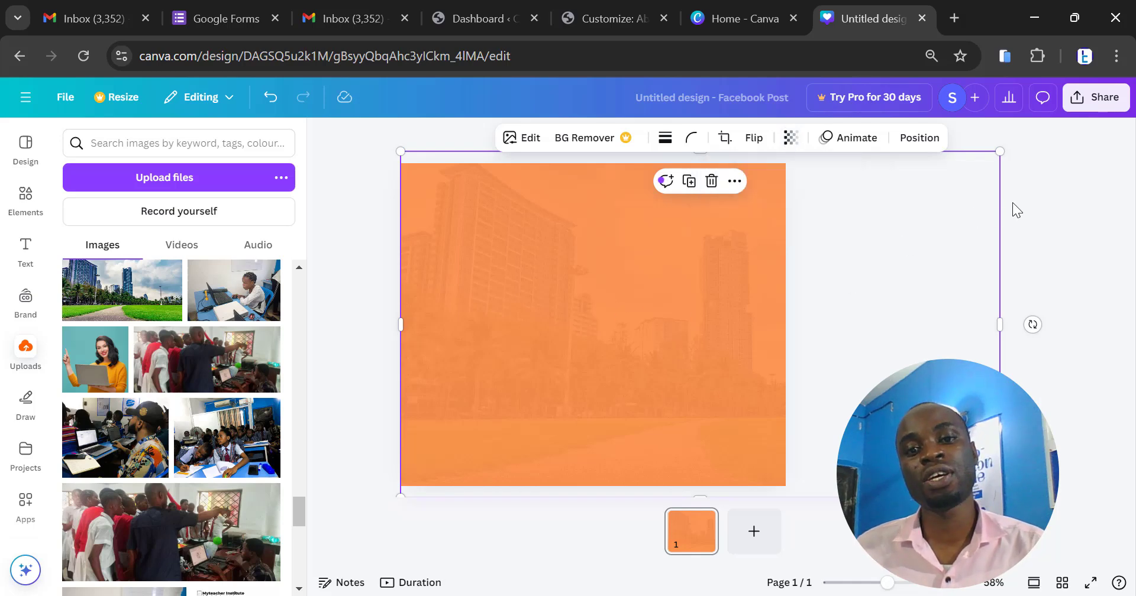
click(1012, 204)
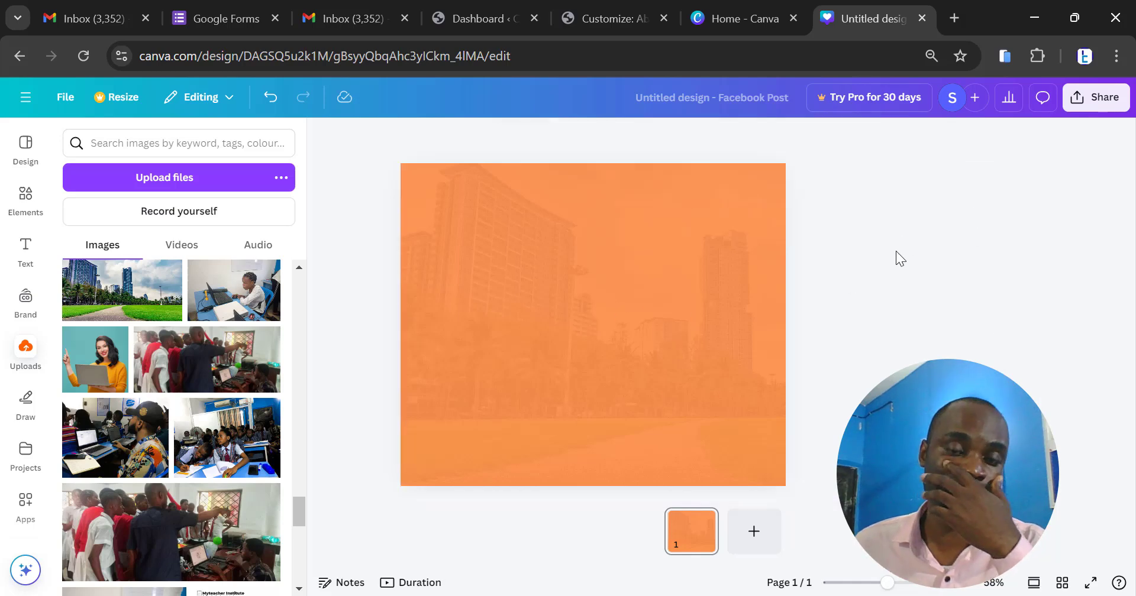
- Add the recently used "cold, smooth & tasty." font combination to the page and move it toward the page's upper-left area
click(21, 258)
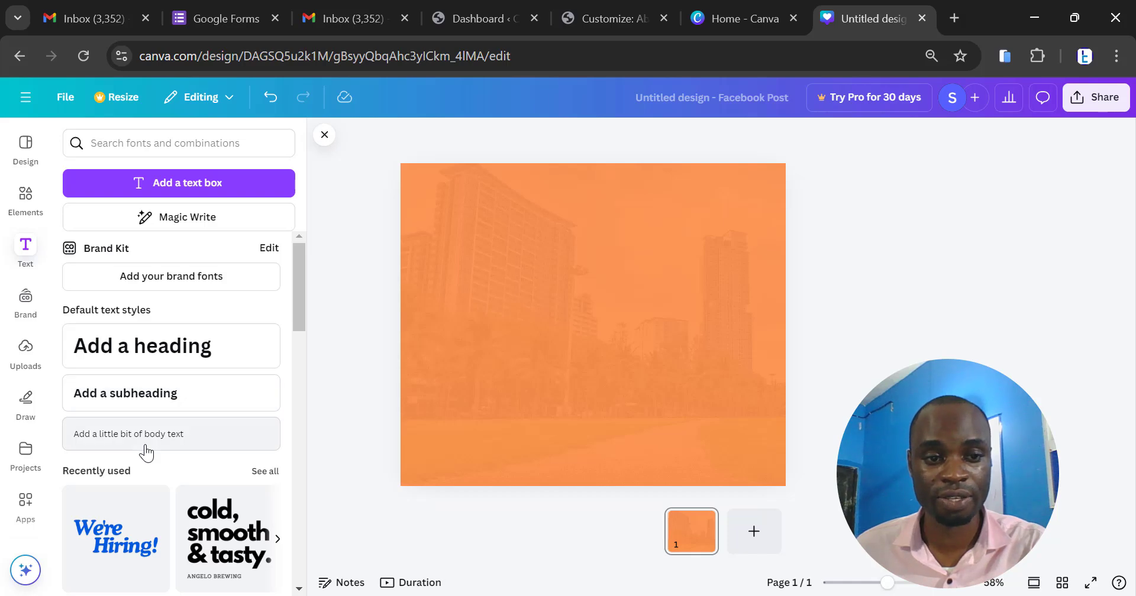
scroll(149, 415, down, 3)
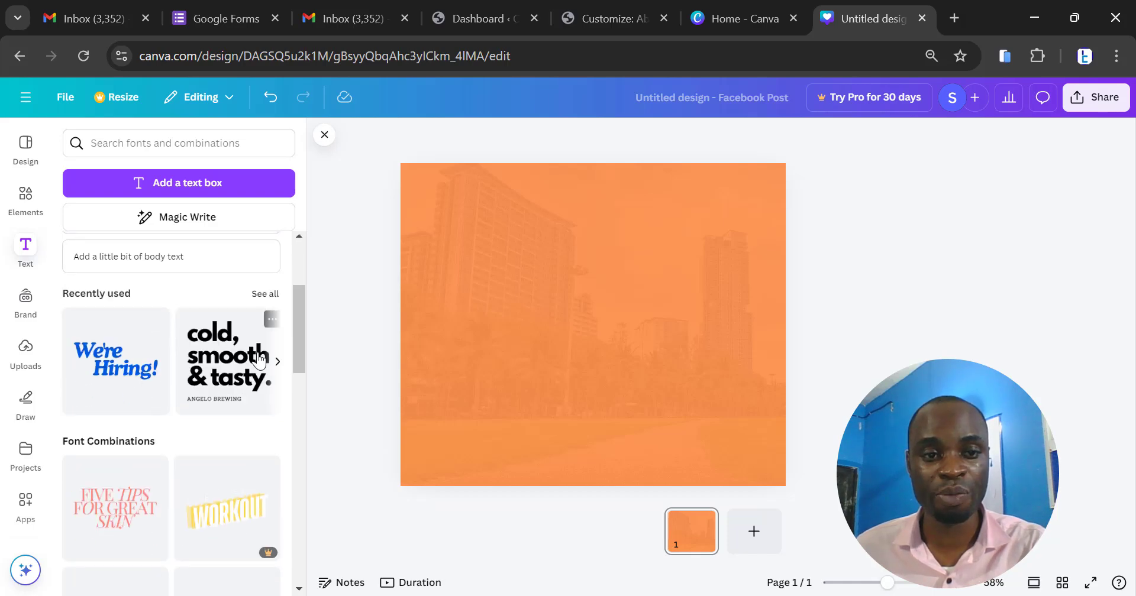
scroll(254, 363, down, 5)
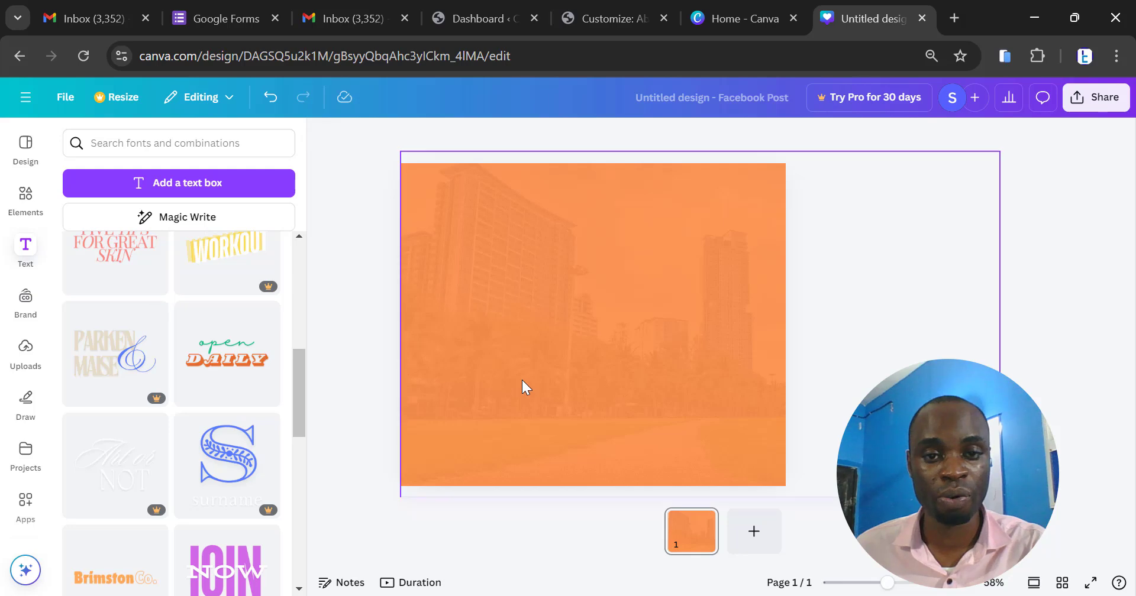
scroll(242, 337, up, 5)
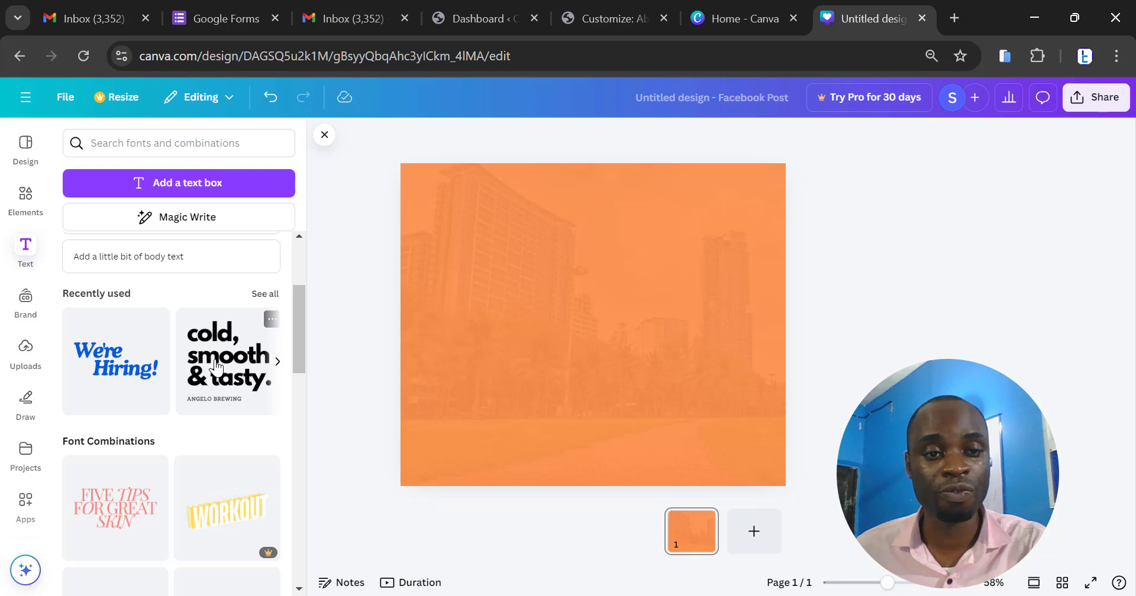
scroll(216, 366, up, 3)
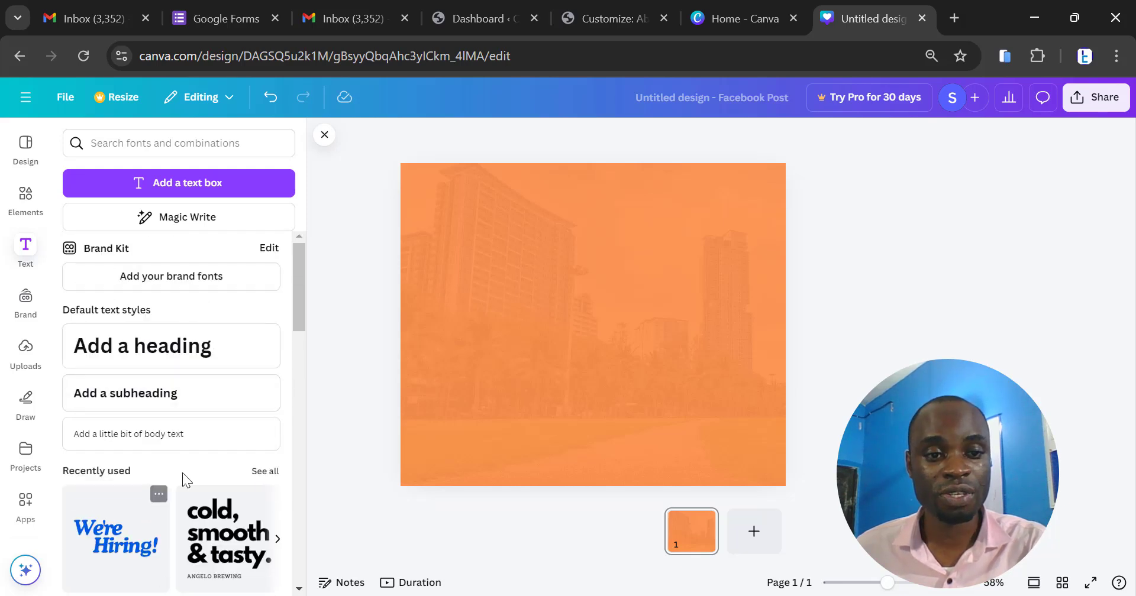
scroll(178, 485, down, 2)
click(228, 449)
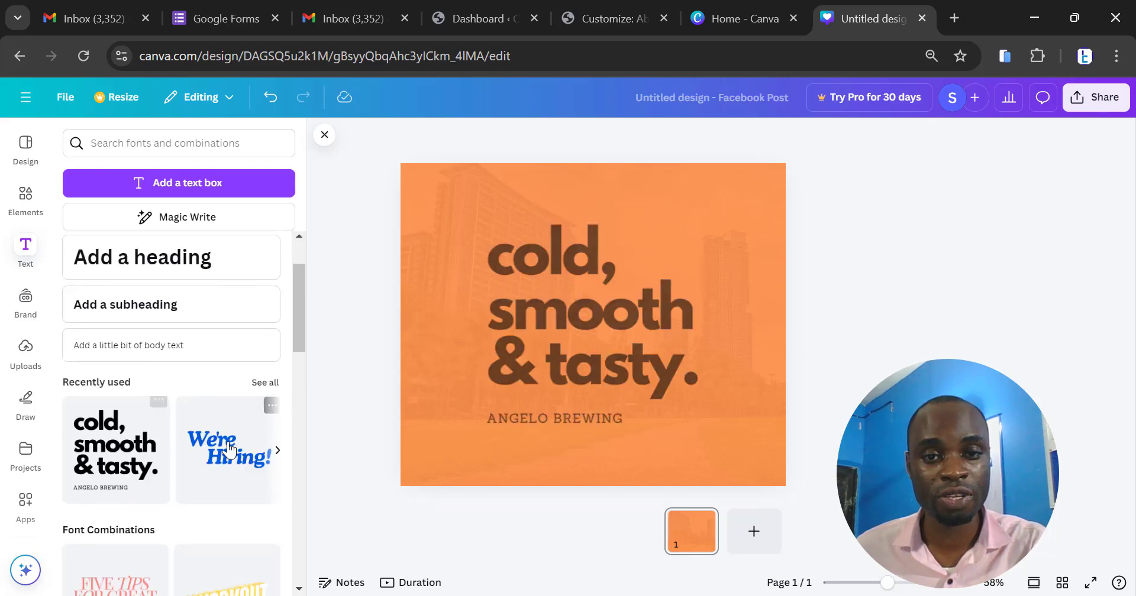
click(607, 309)
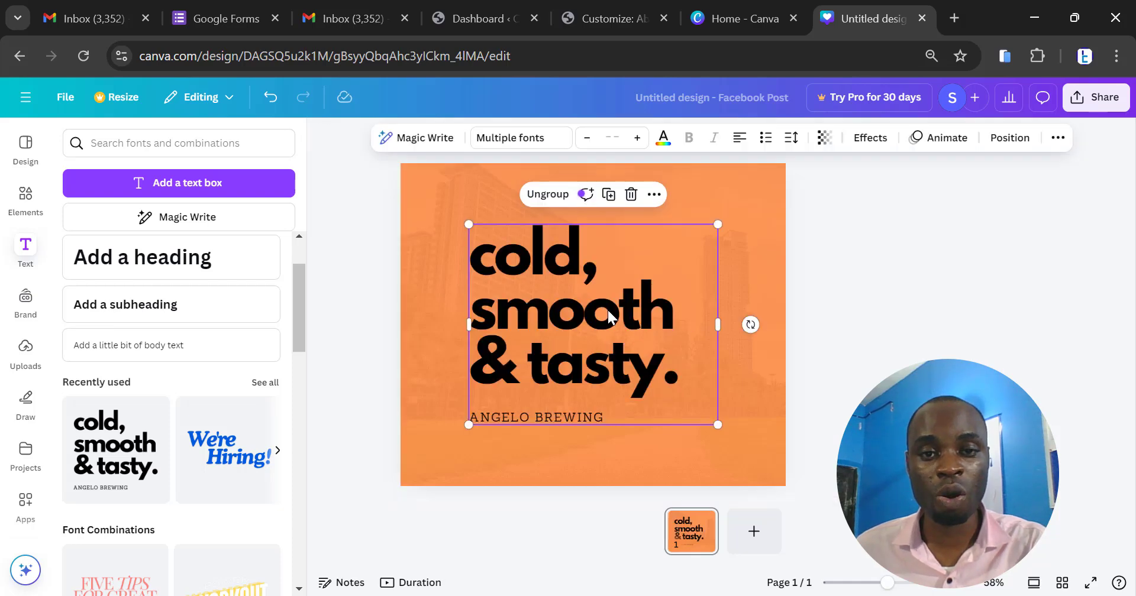
drag(607, 310, 562, 284)
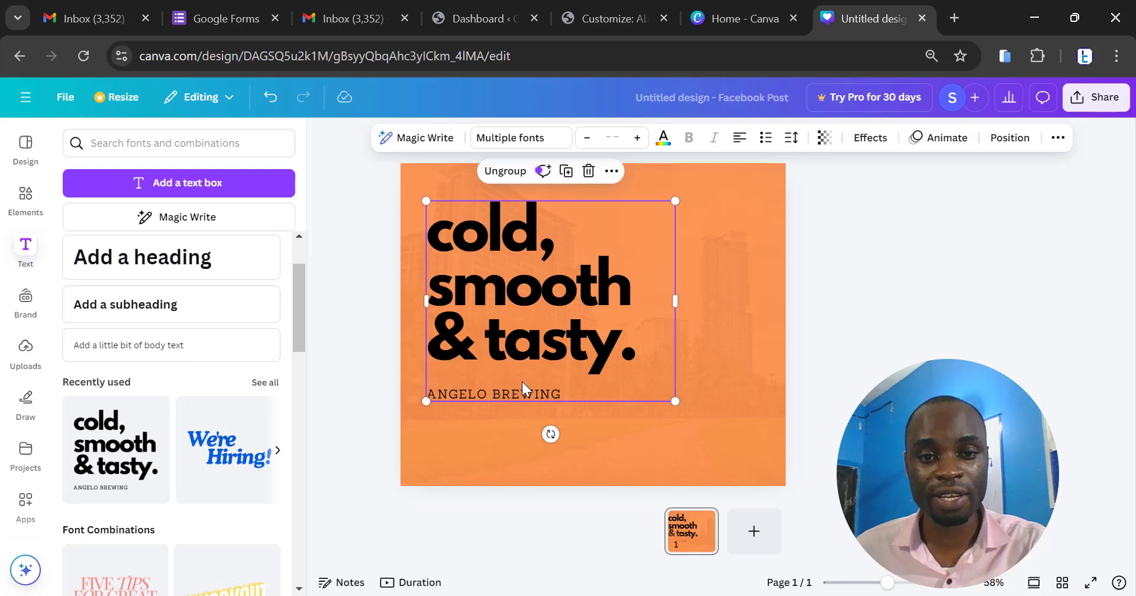
- Replace the "cold, smooth & tasty." heading with "Buy 1 Plot and get 10% Discount", starting "Discount" on its own line
click(482, 243)
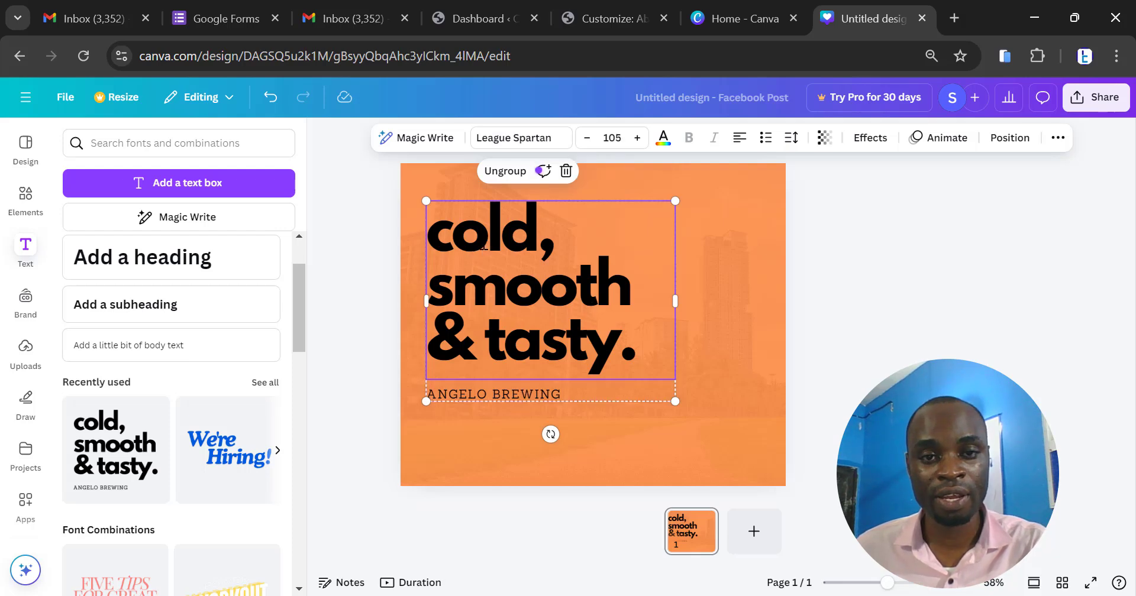
double_click(483, 243)
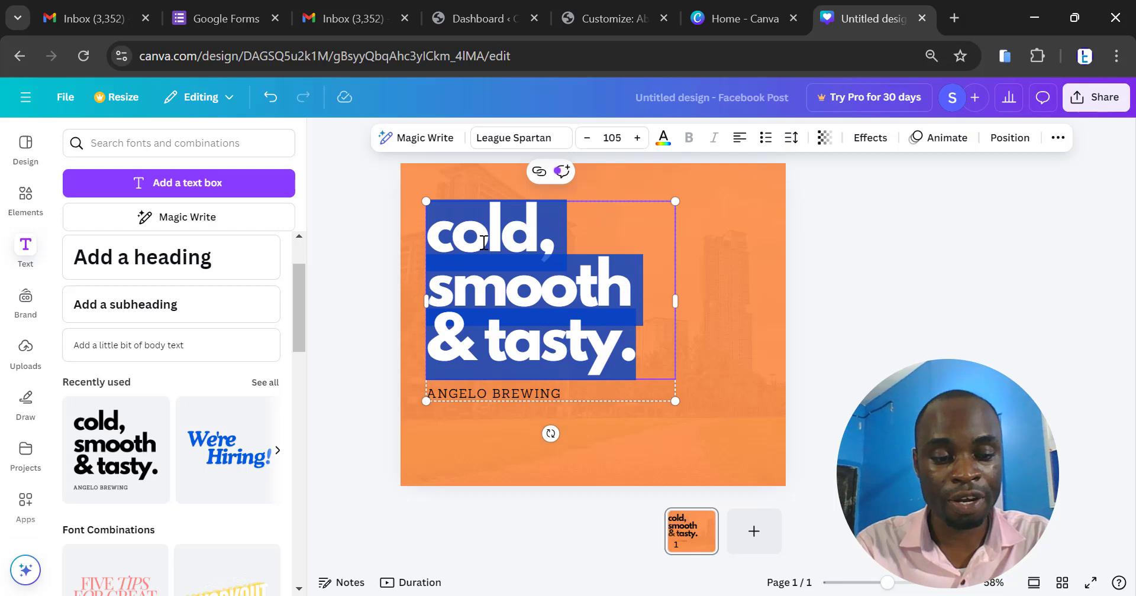
text(B)
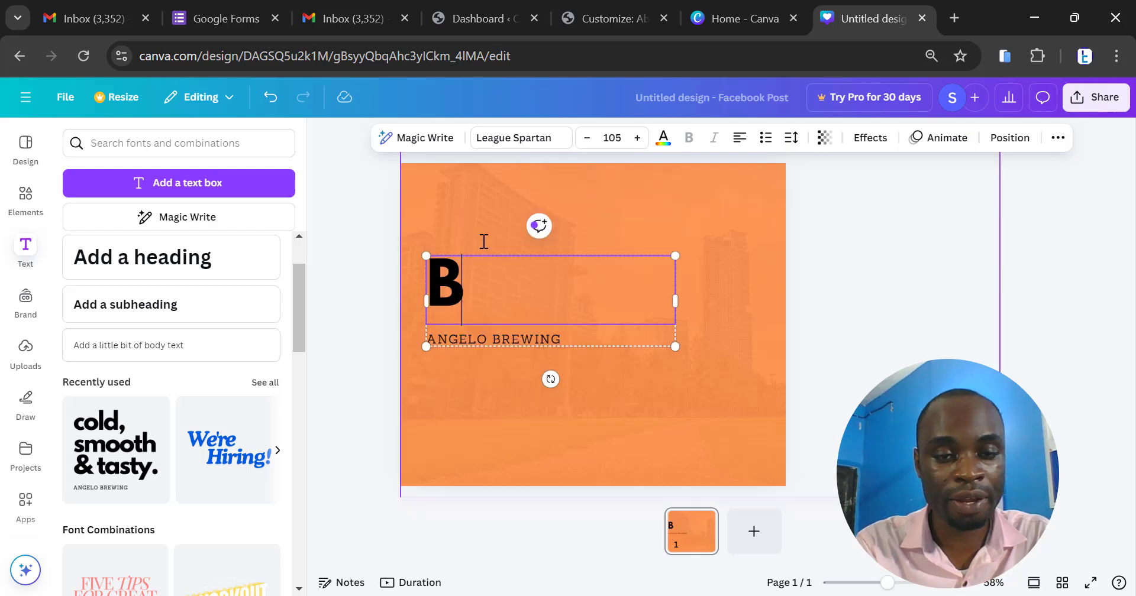
text(uy 1 )
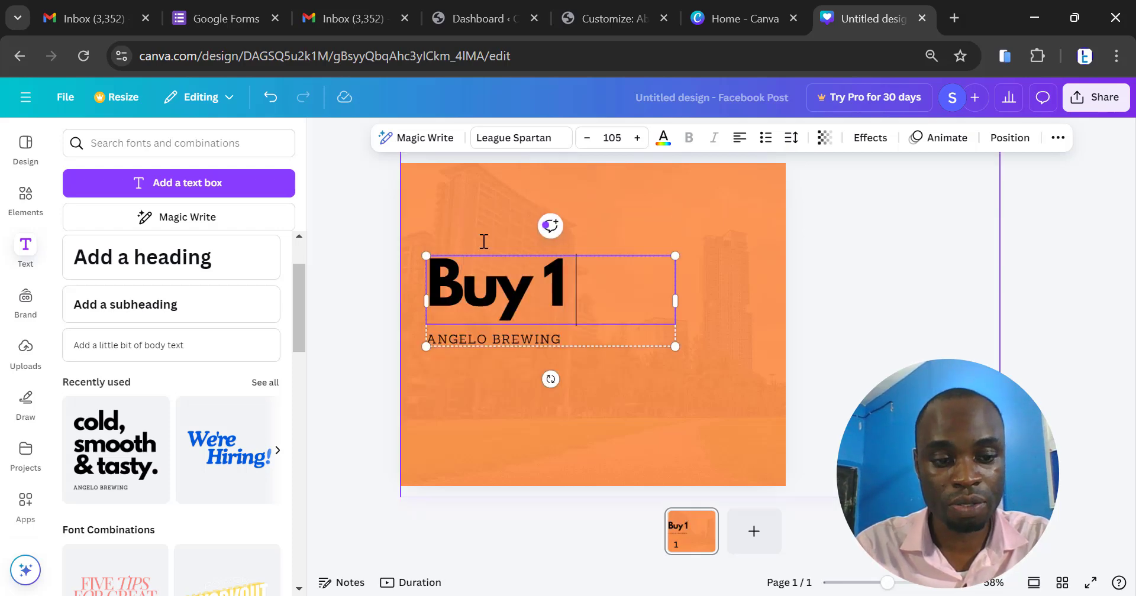
text(Plot)
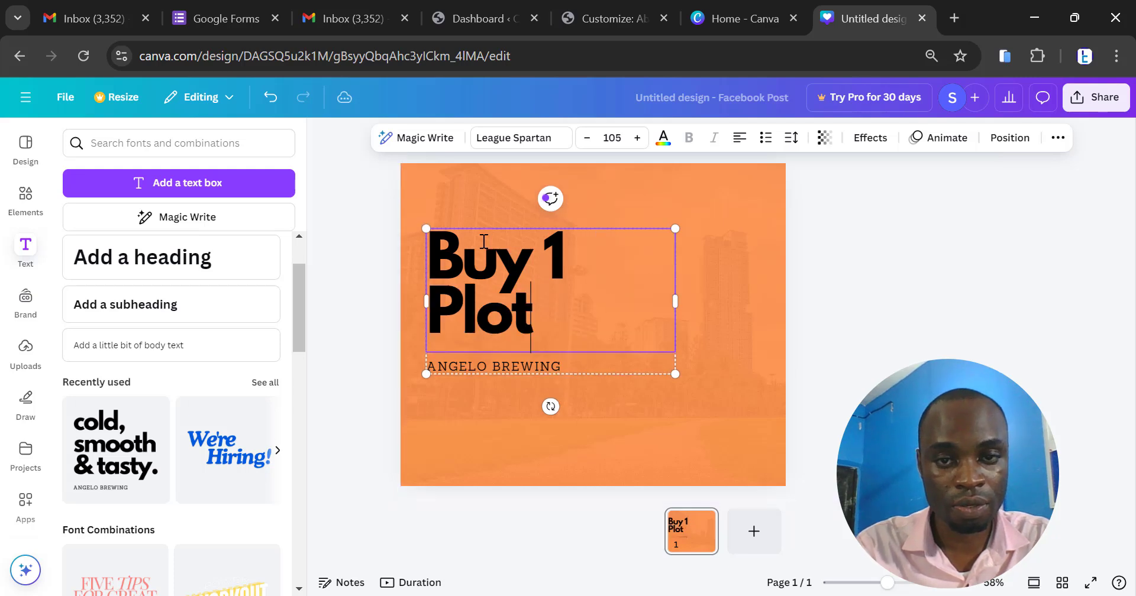
text( and )
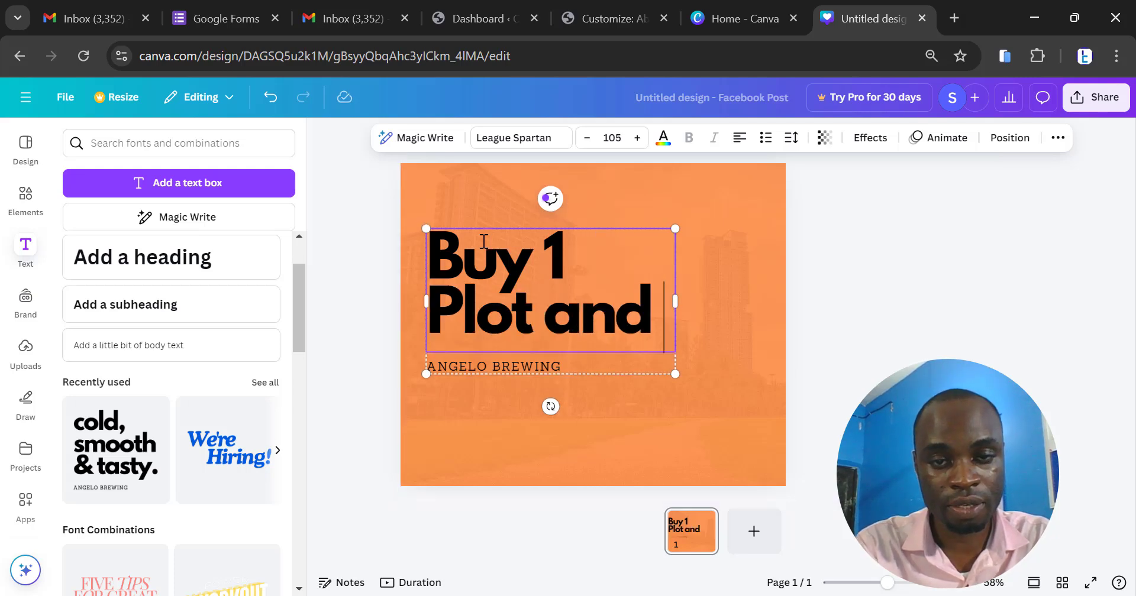
text(get 10)
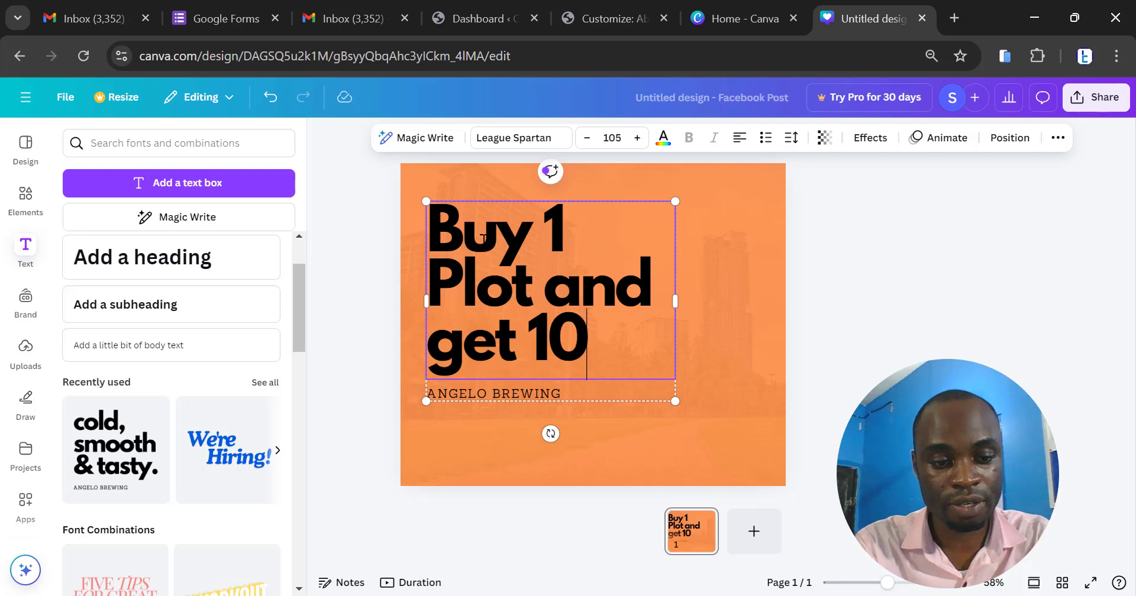
text(%)
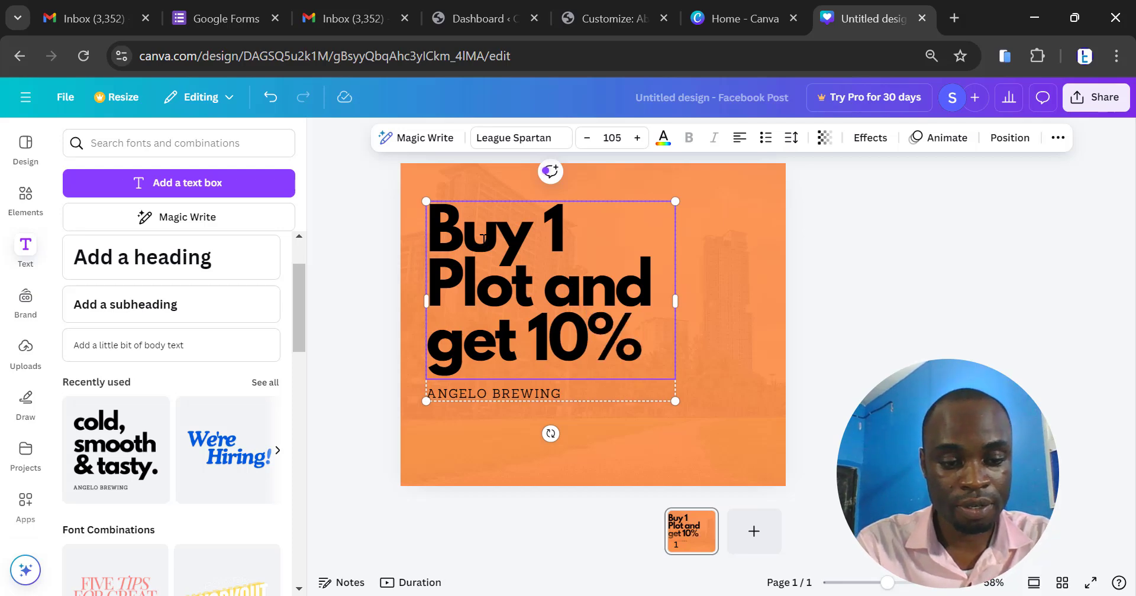
key(Return)
text(Discoun)
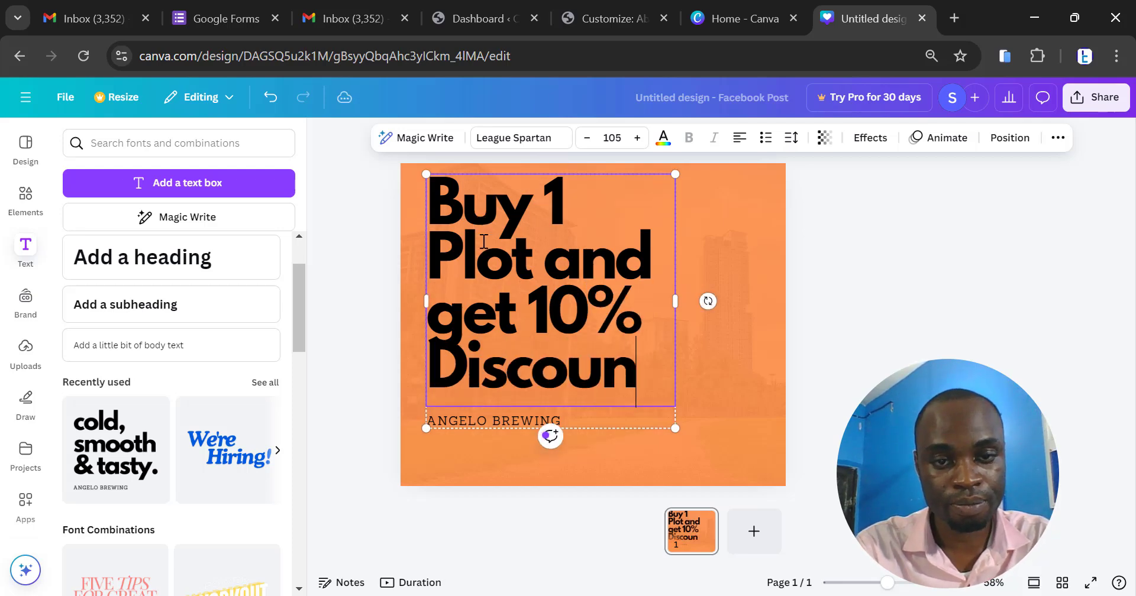
text(t)
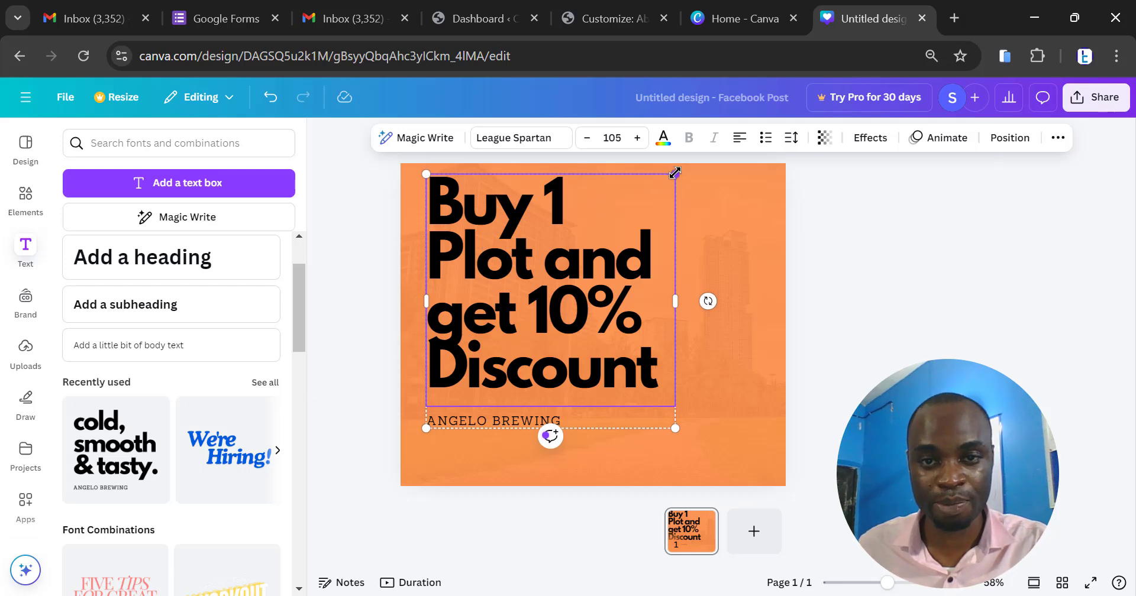
- Shrink the text group, then widen it and fine-tune its font size so the heading wraps onto three lines
drag(675, 173, 599, 252)
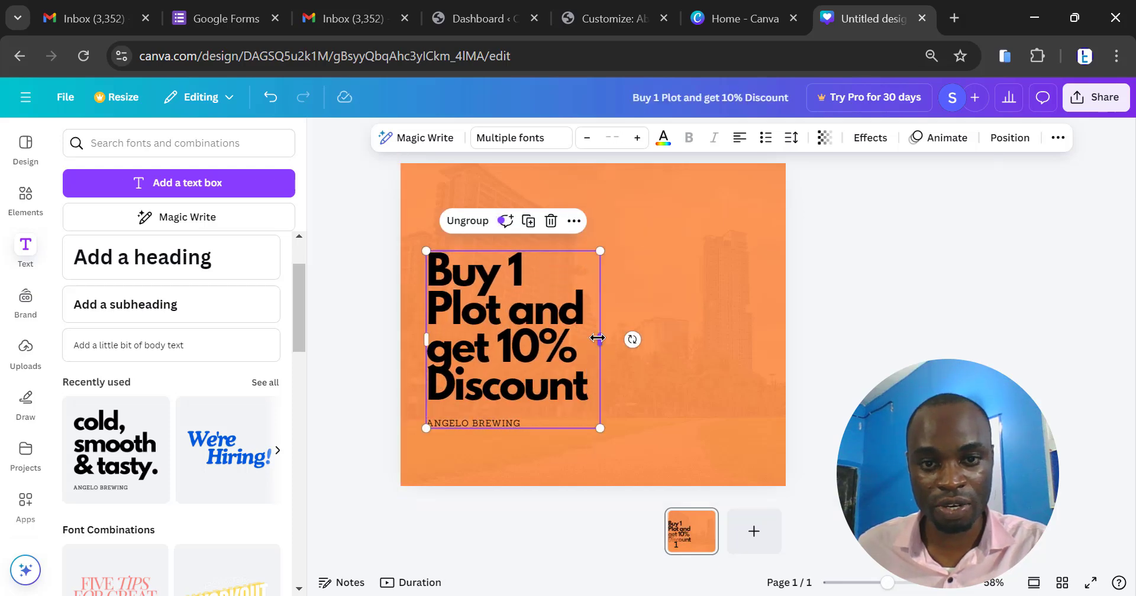
drag(597, 338, 663, 330)
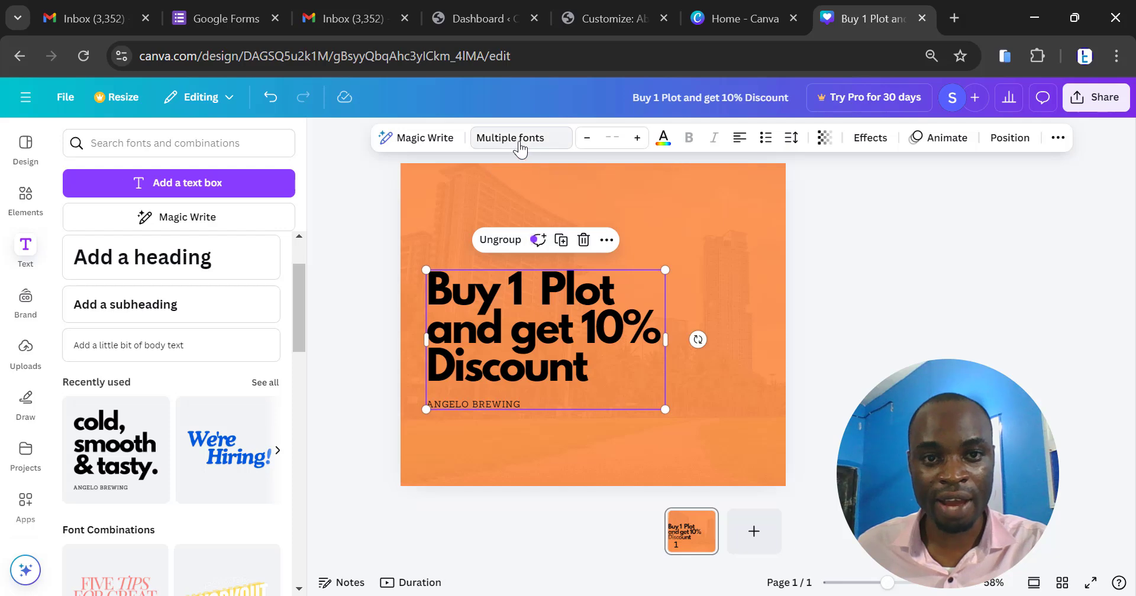
click(637, 137)
click(636, 138)
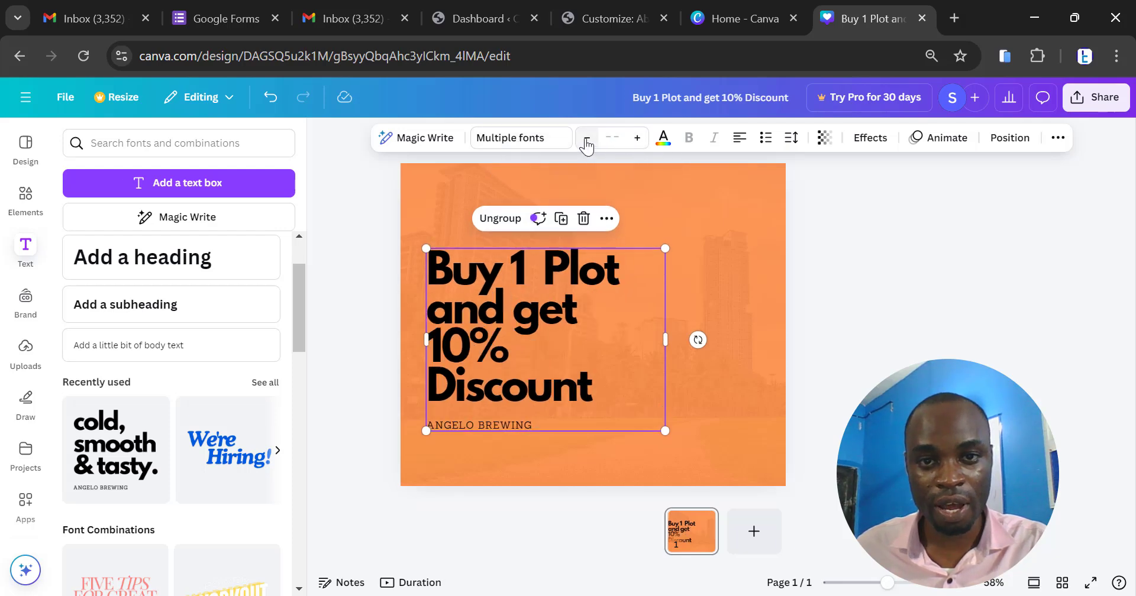
click(586, 138)
click(586, 137)
click(586, 138)
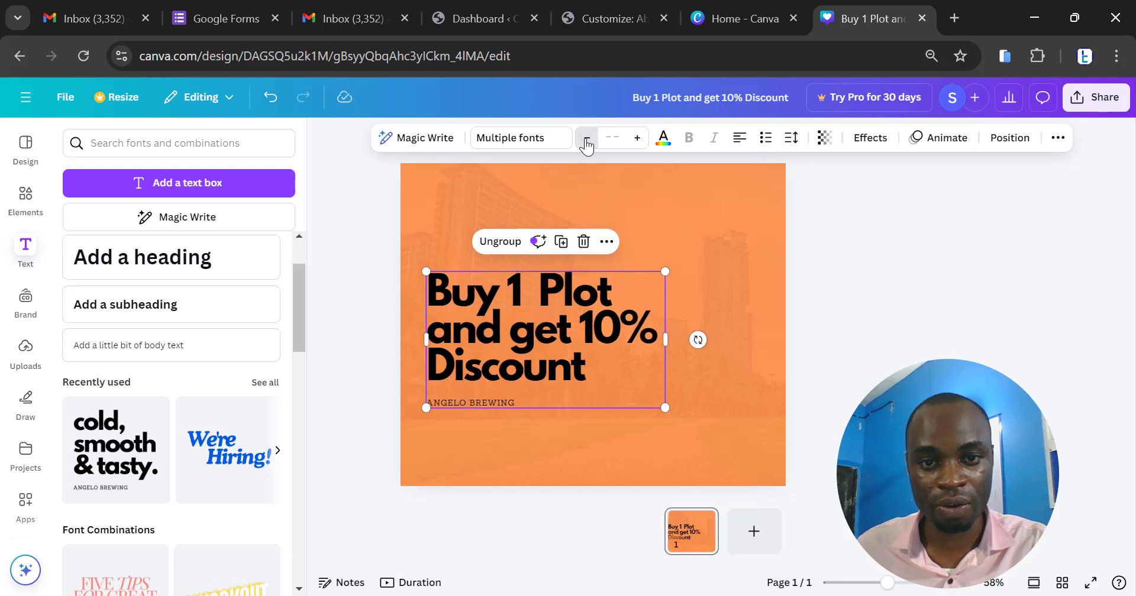
click(586, 138)
- Replace the "ANGELO BREWING" line under the heading with "HURRY NOW WHILE OFFER LASTS"
click(494, 400)
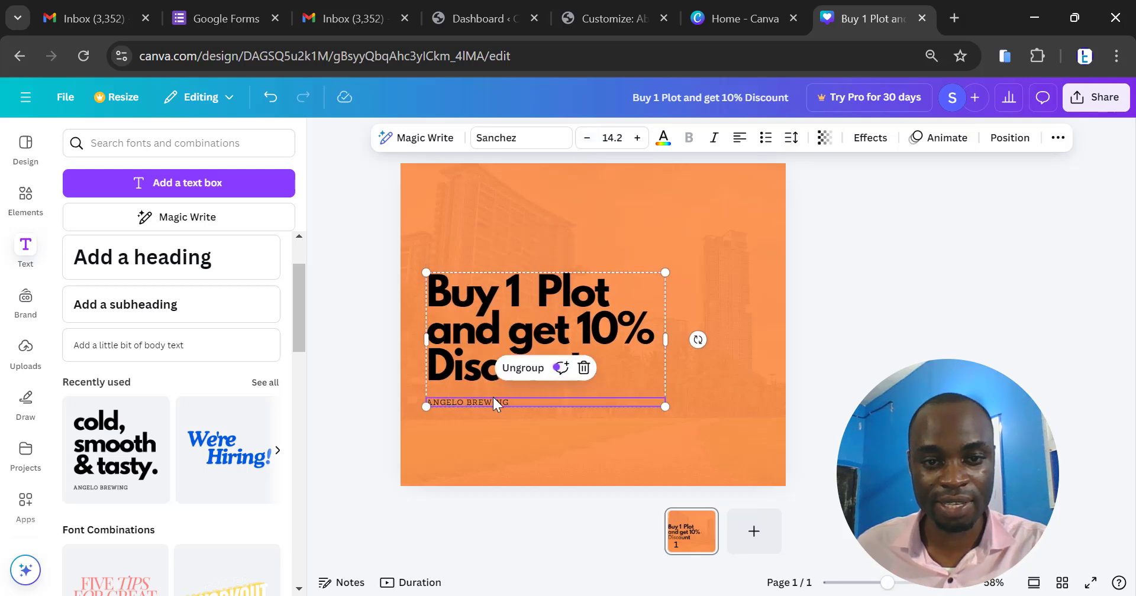
click(493, 400)
triple_click(496, 400)
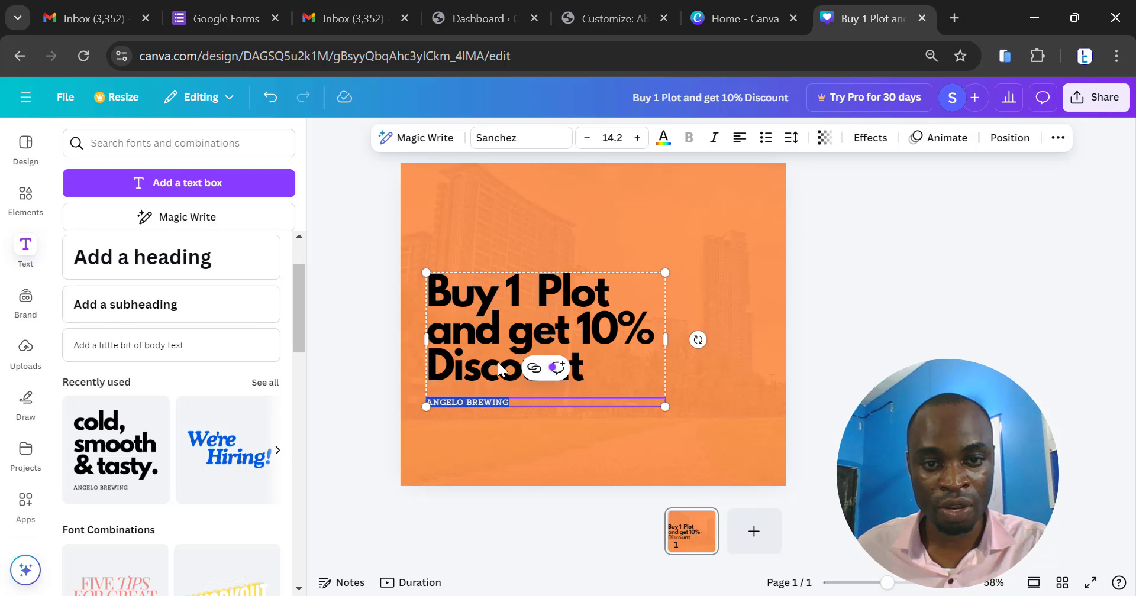
key(BackSpace)
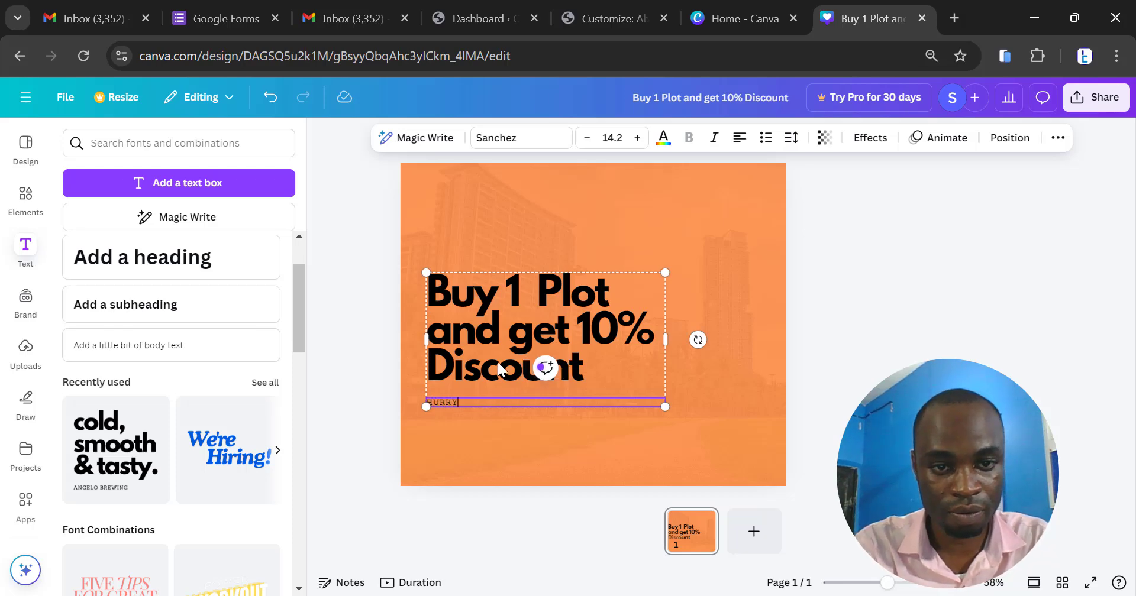
text(HURRY NOW)
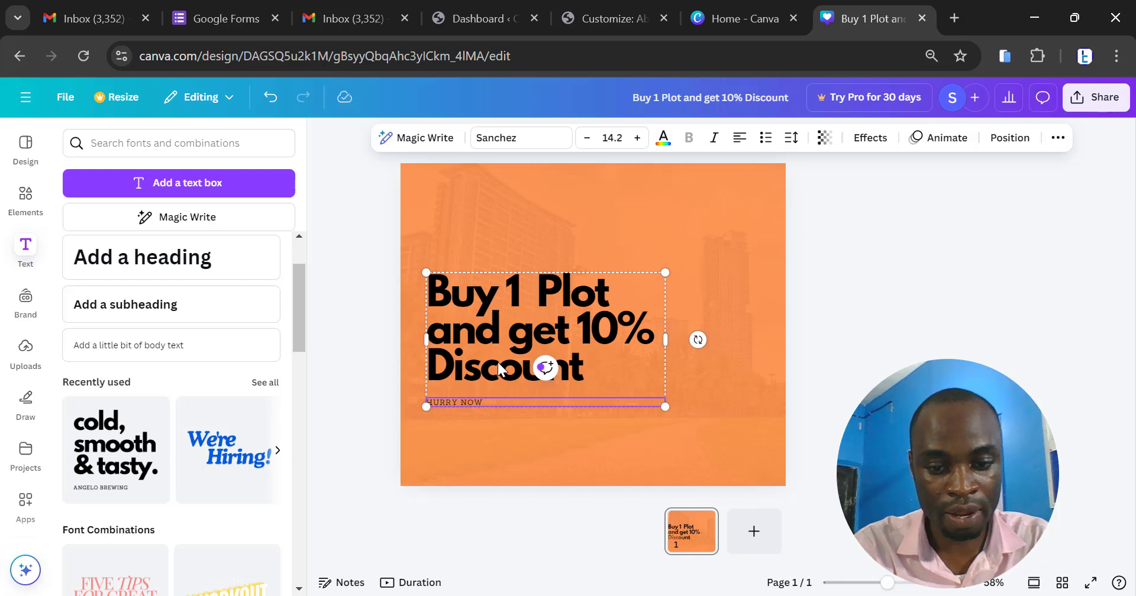
text( WHILE O)
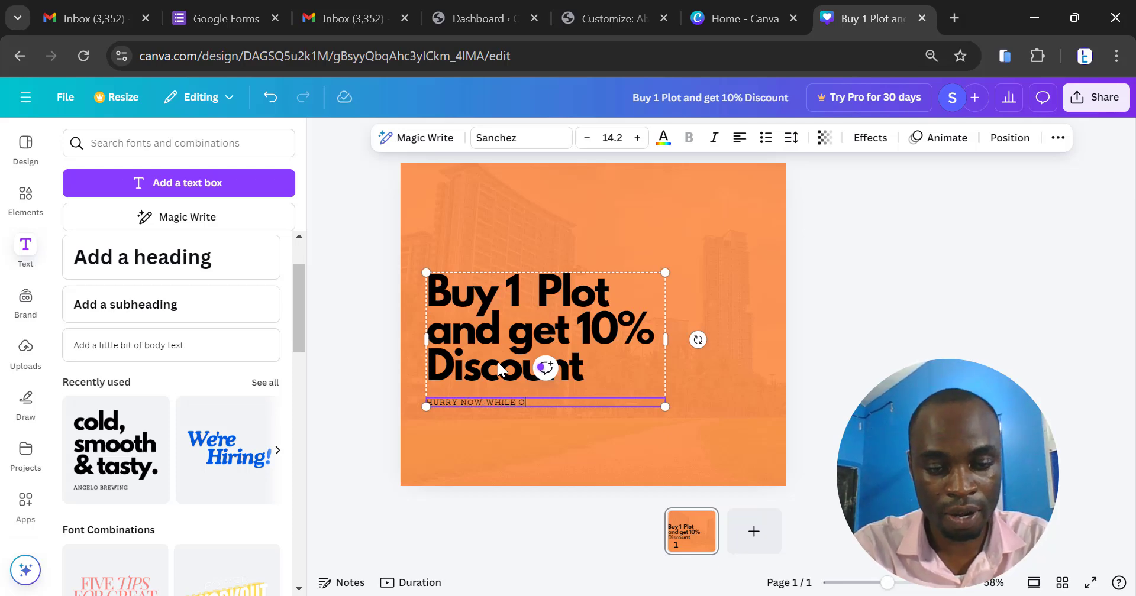
text(FFER LASTS)
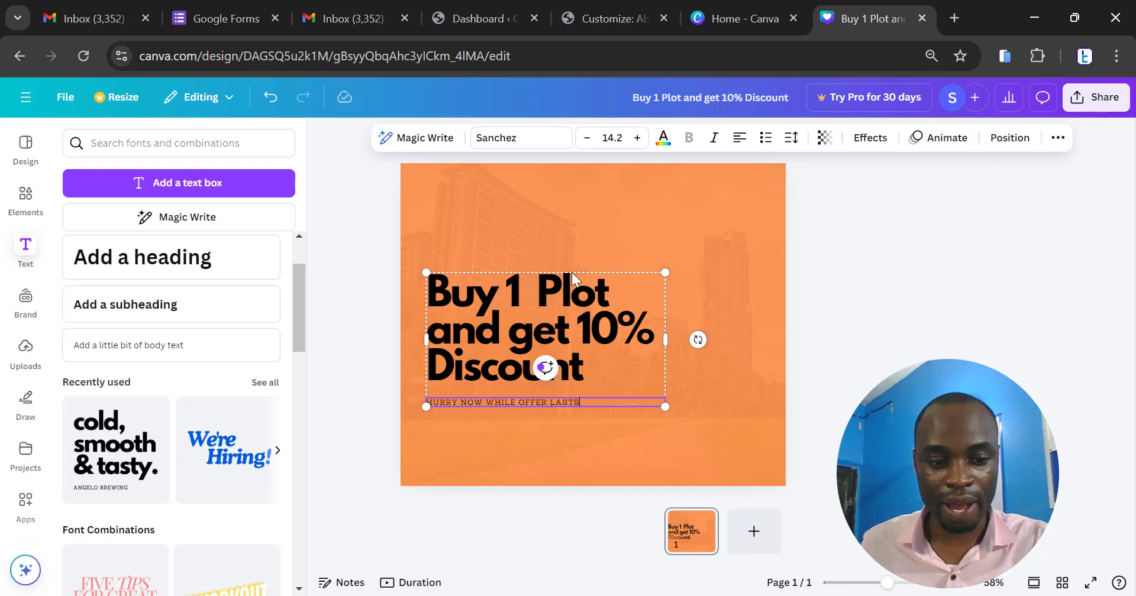
- Change the font of the "HURRY NOW WHILE OFFER LASTS" line to League Spartan, matching the heading
ctrl+scroll(533, 424, up, 5)
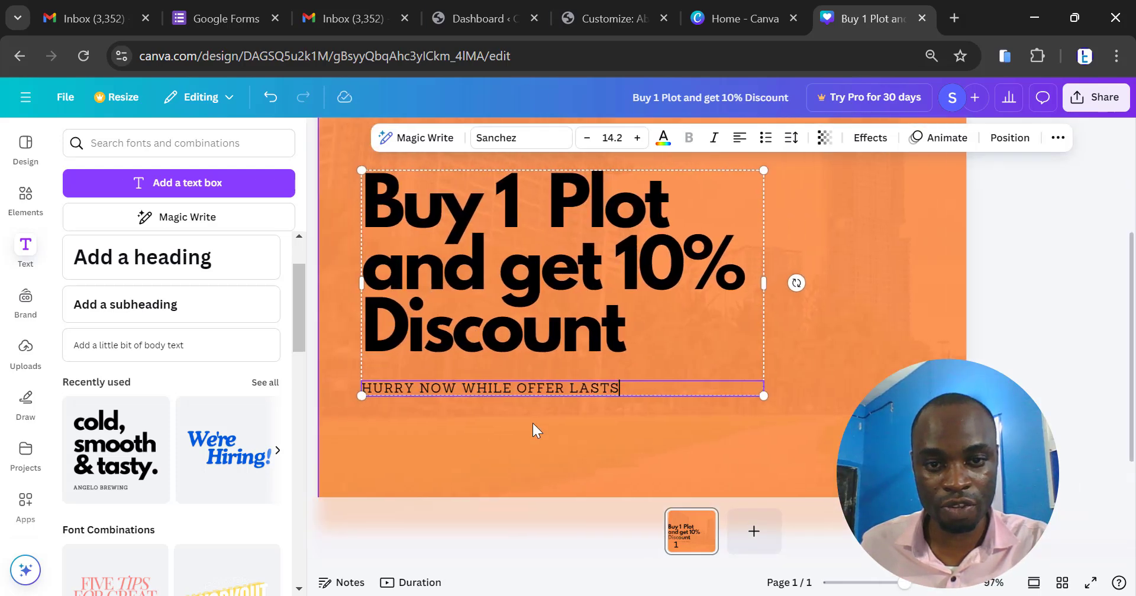
ctrl+scroll(533, 424, down, 1)
ctrl+scroll(532, 424, up, 3)
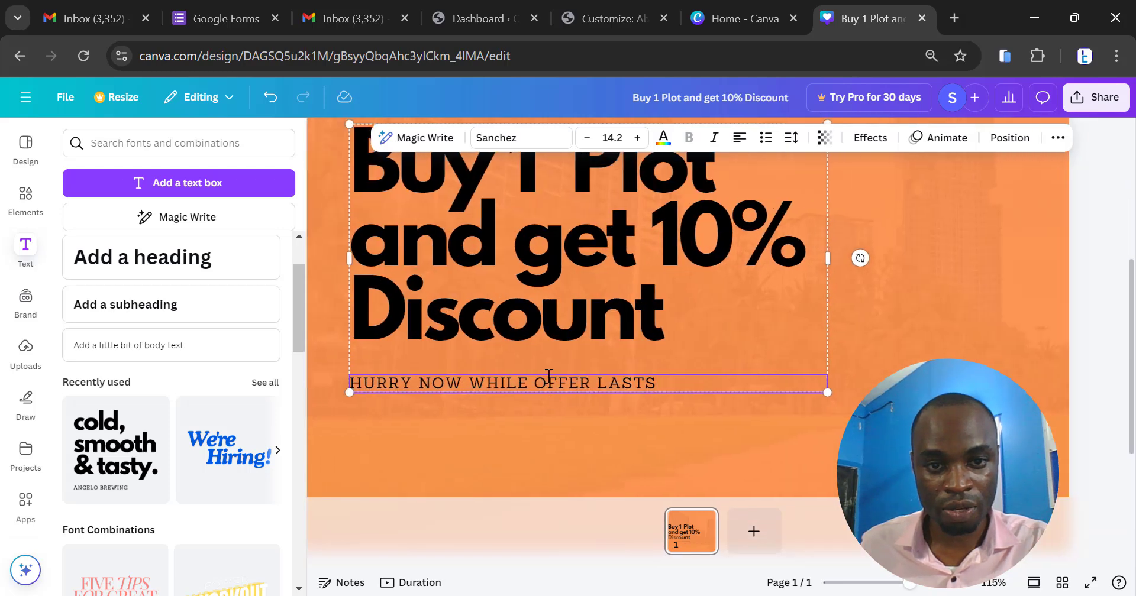
triple_click(550, 381)
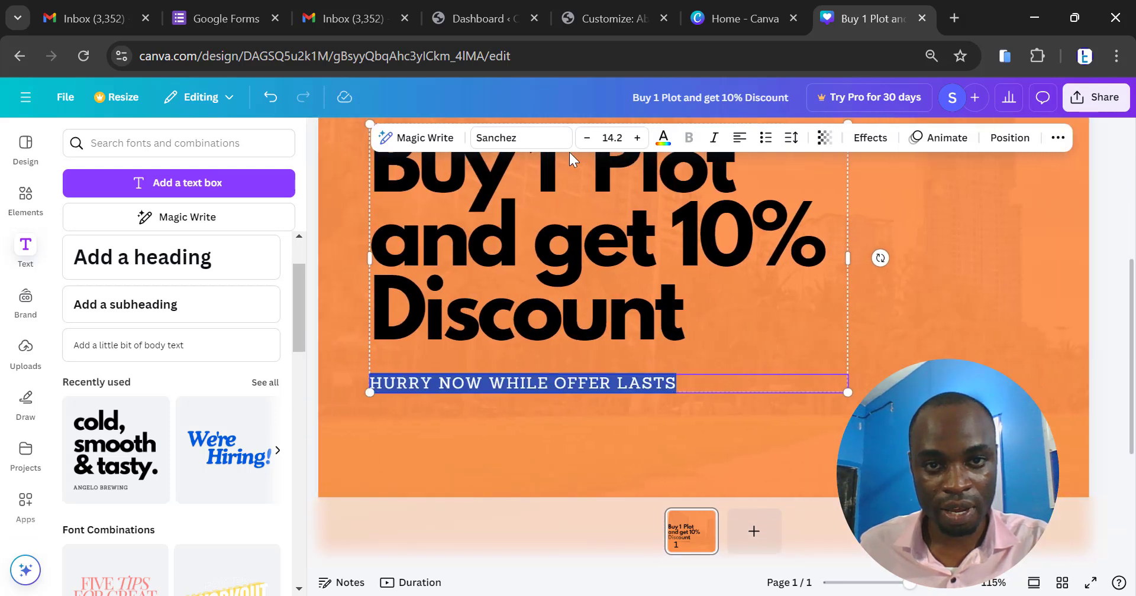
click(509, 143)
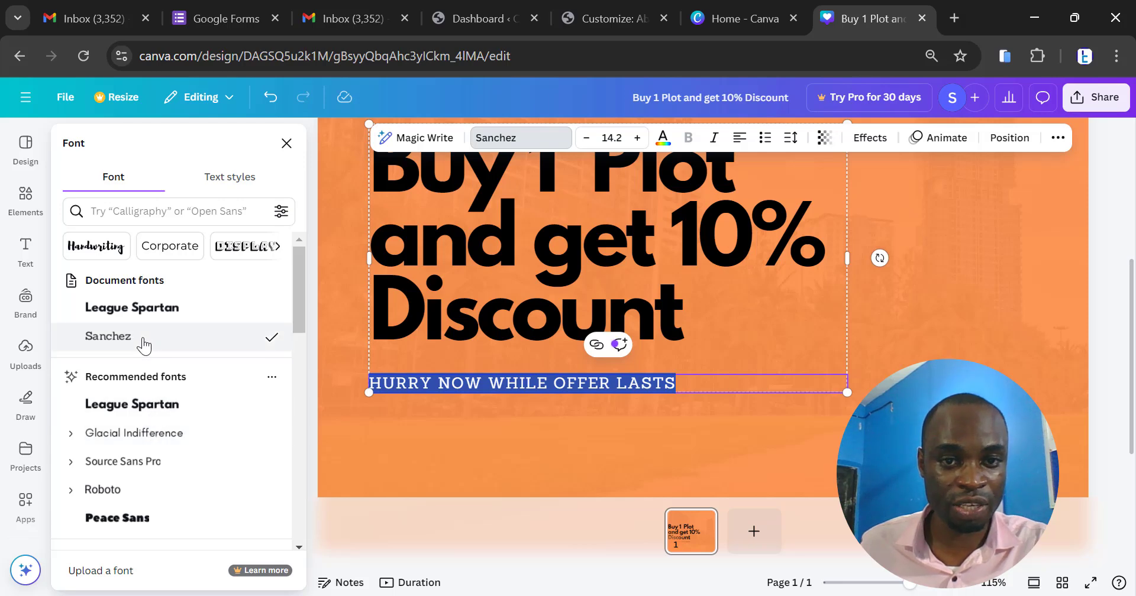
click(554, 263)
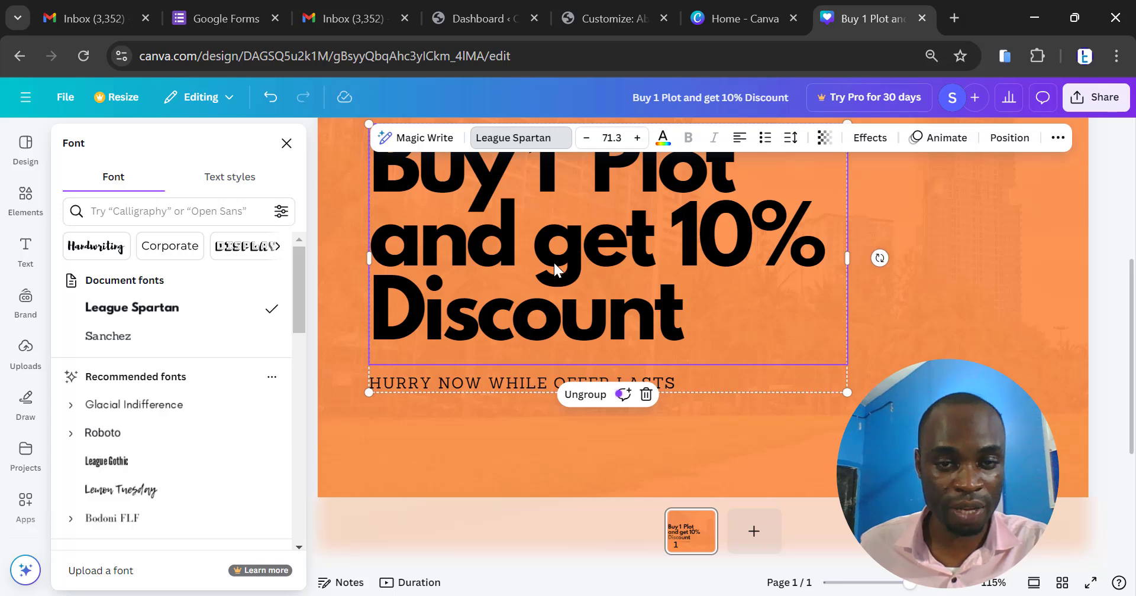
click(530, 386)
triple_click(531, 385)
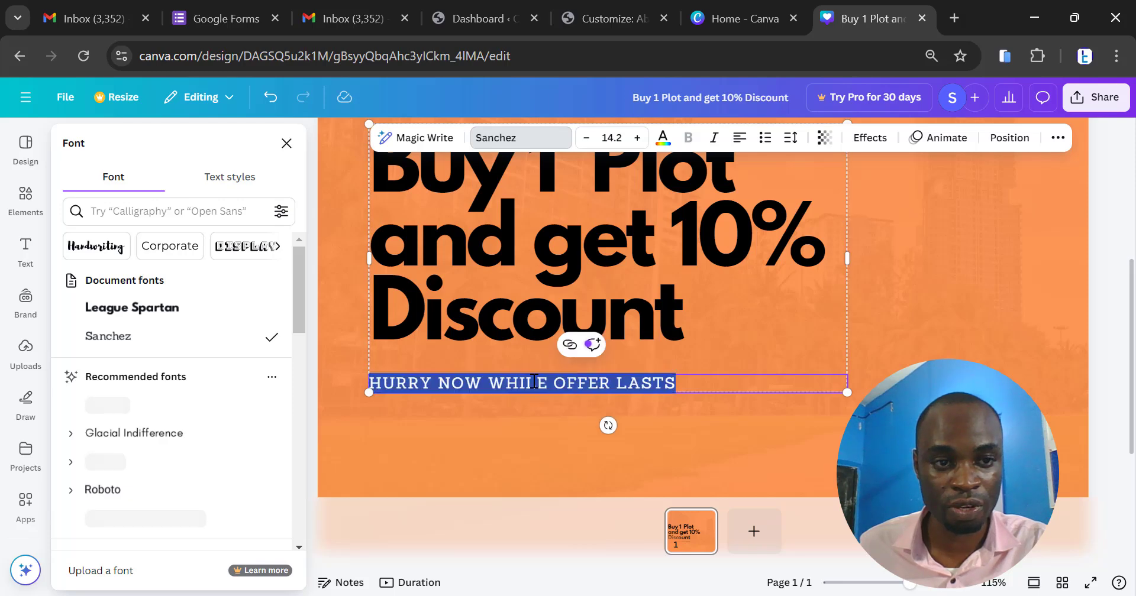
click(150, 308)
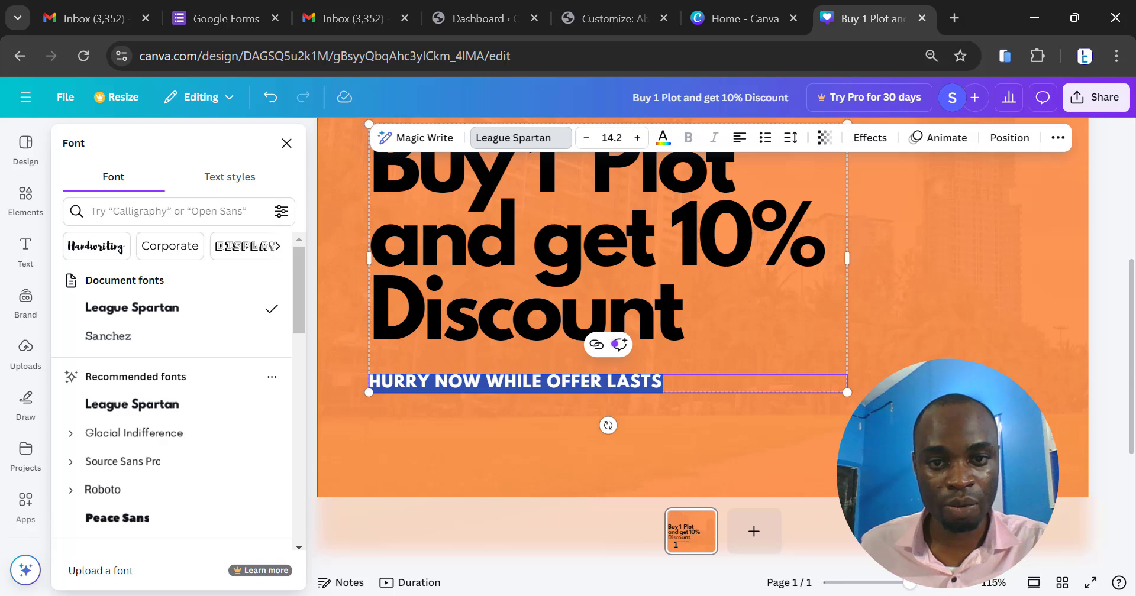
- Move the heading and tagline text group slightly up and toward the design's left edge, then scale it down slightly
click(663, 453)
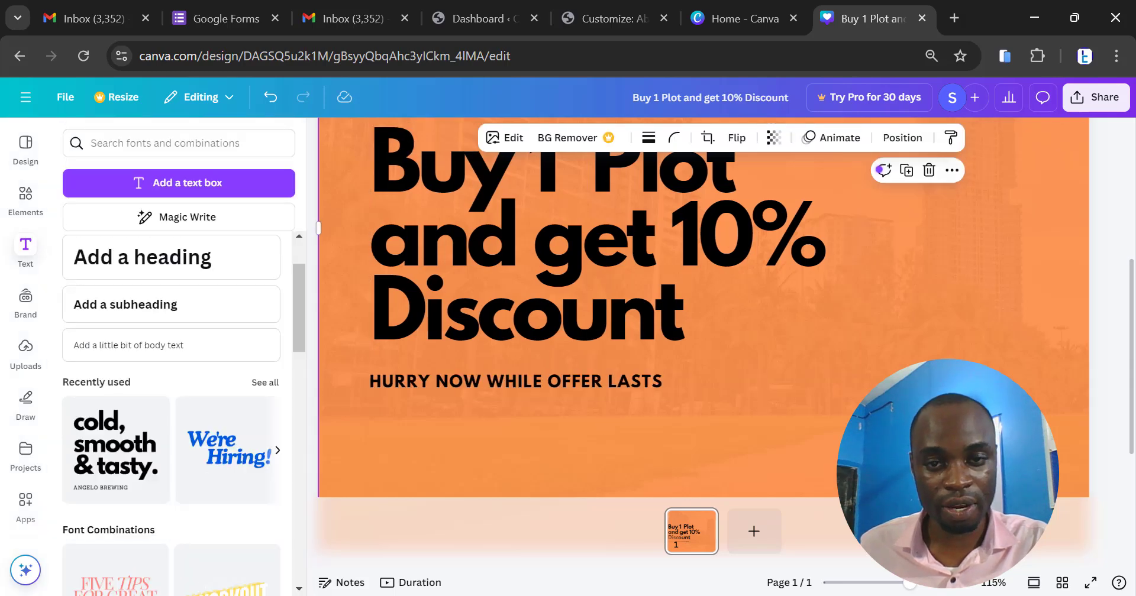
scroll(688, 358, down, 5)
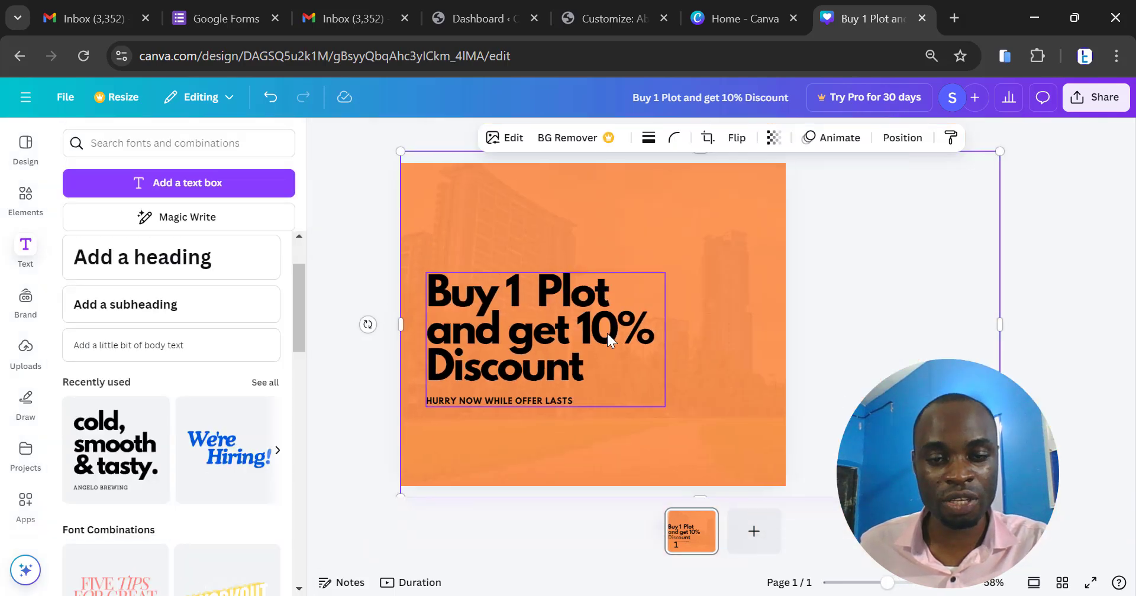
drag(610, 340, 599, 322)
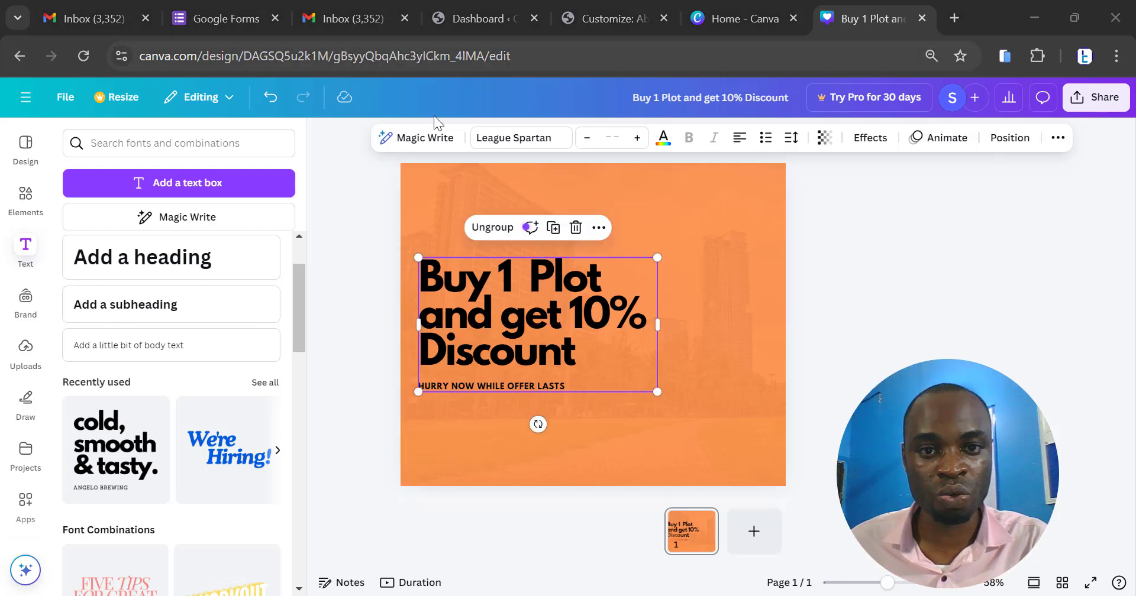
scroll(556, 404, up, 3)
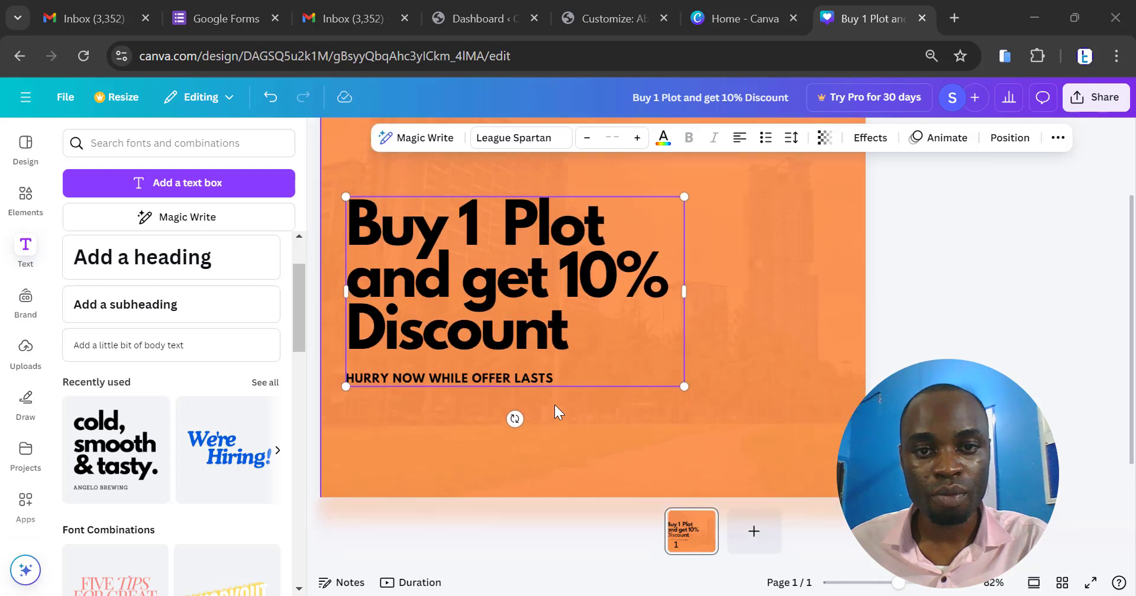
scroll(555, 405, down, 2)
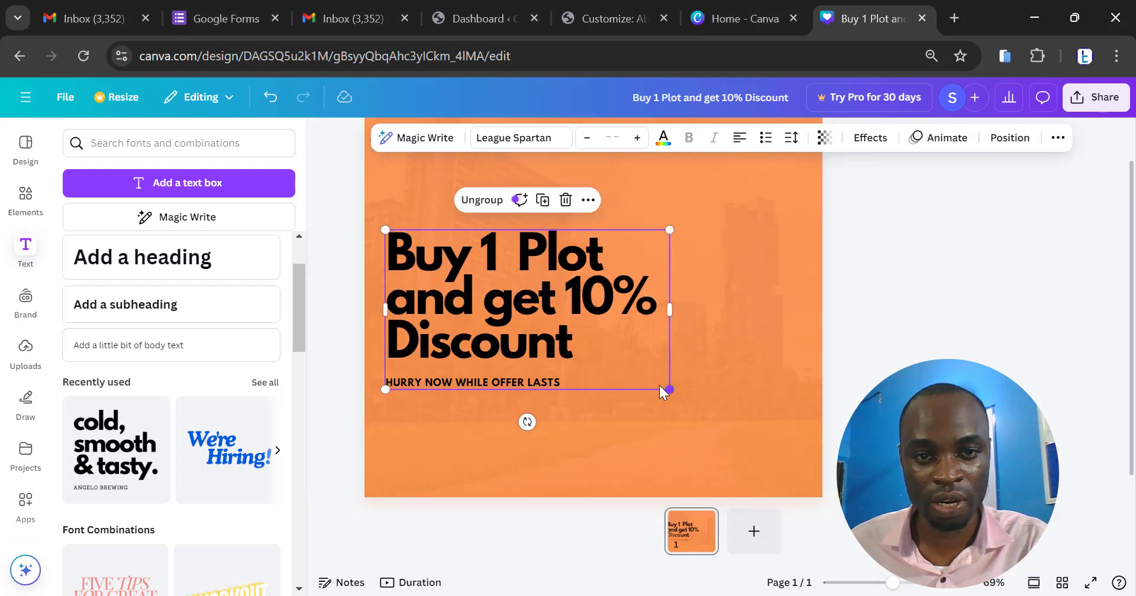
drag(669, 389, 643, 374)
click(845, 285)
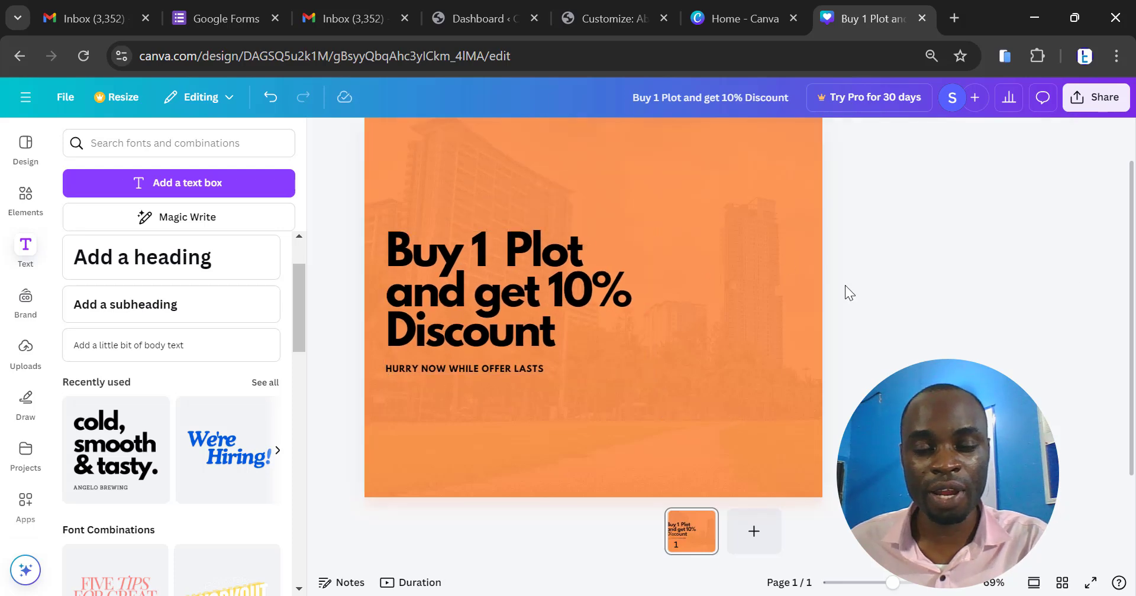
- Search the design elements for "frame"
scroll(845, 285, down, 2)
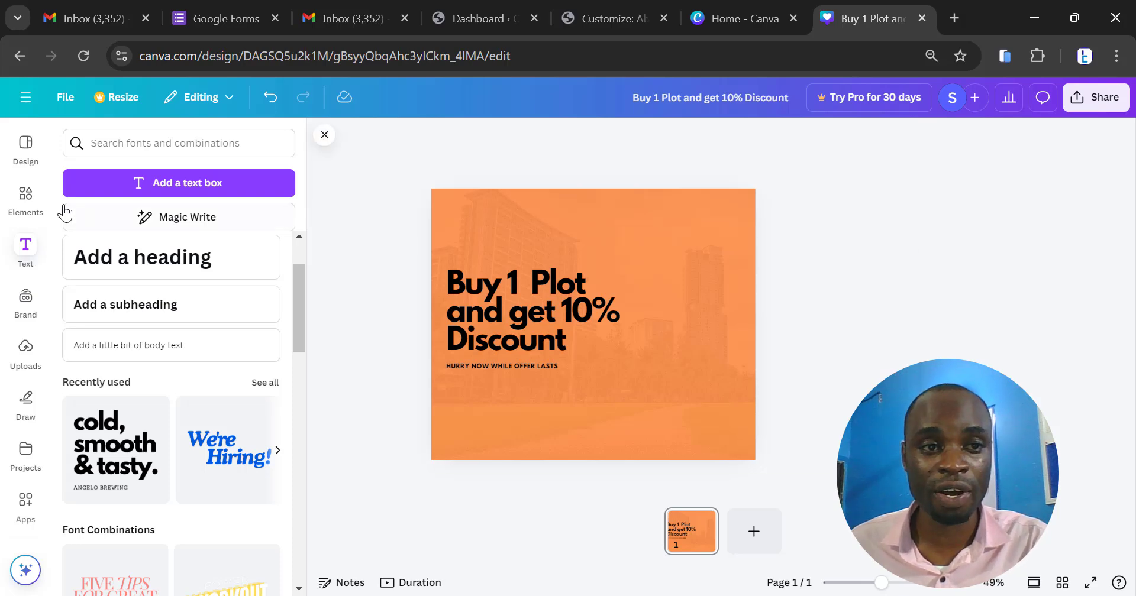
click(24, 198)
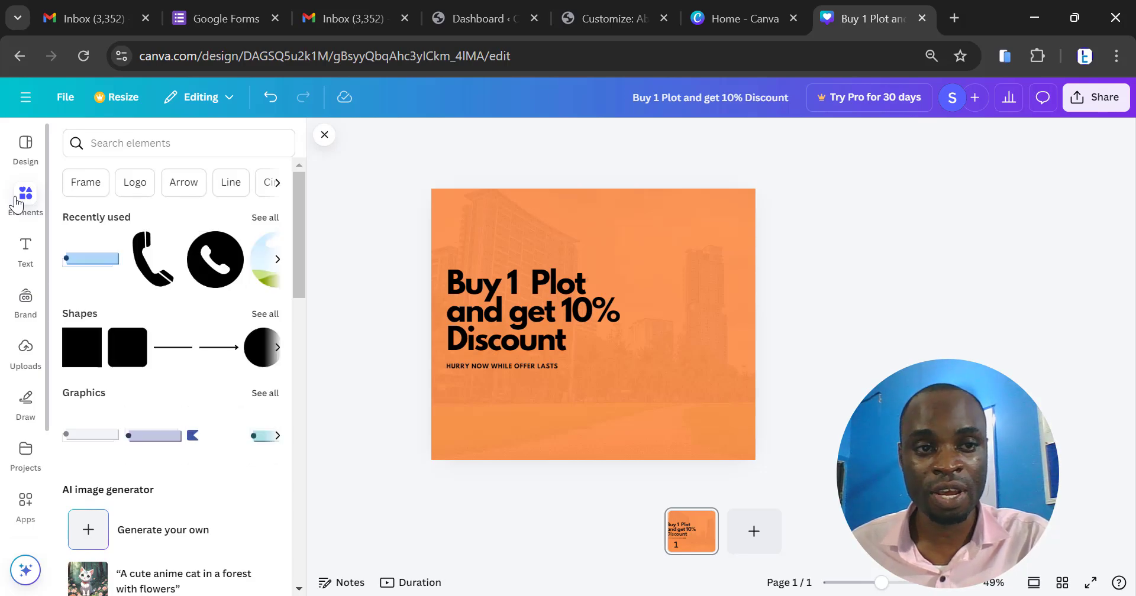
click(116, 140)
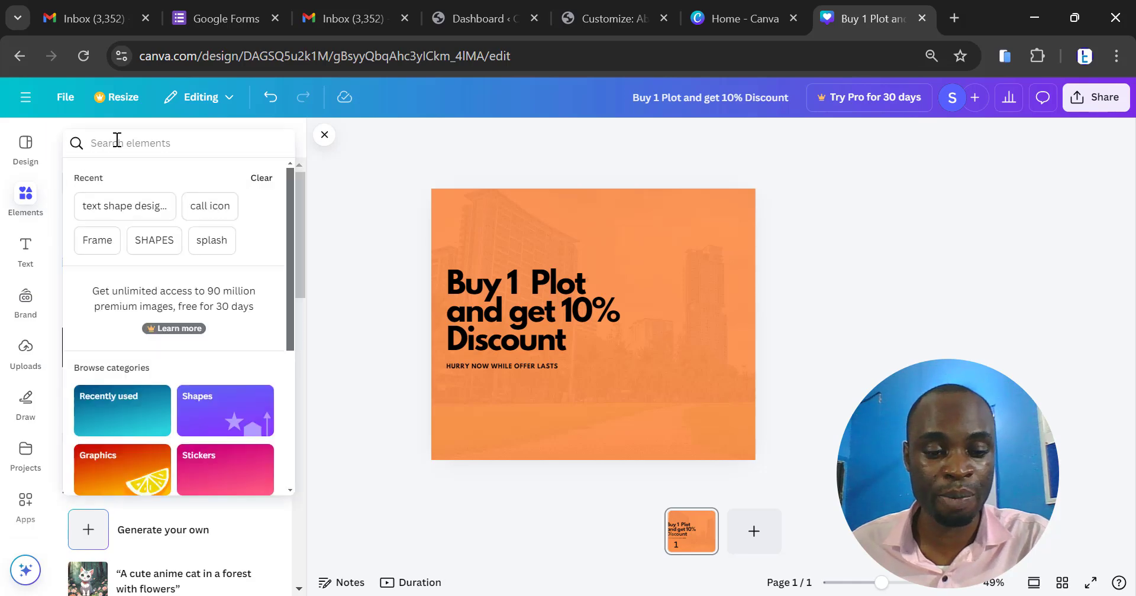
text(frame)
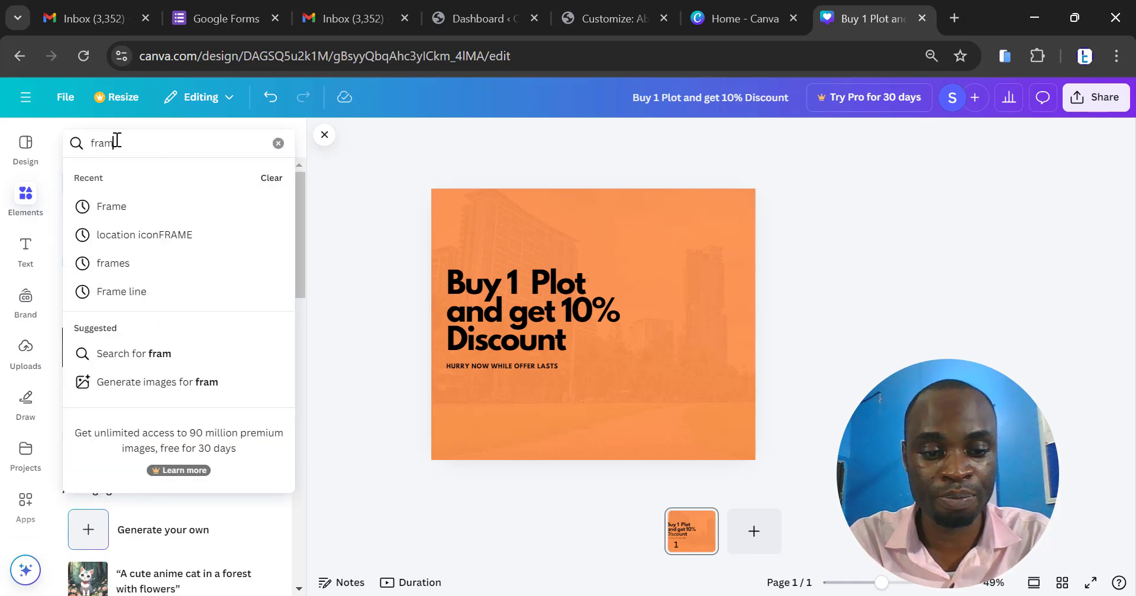
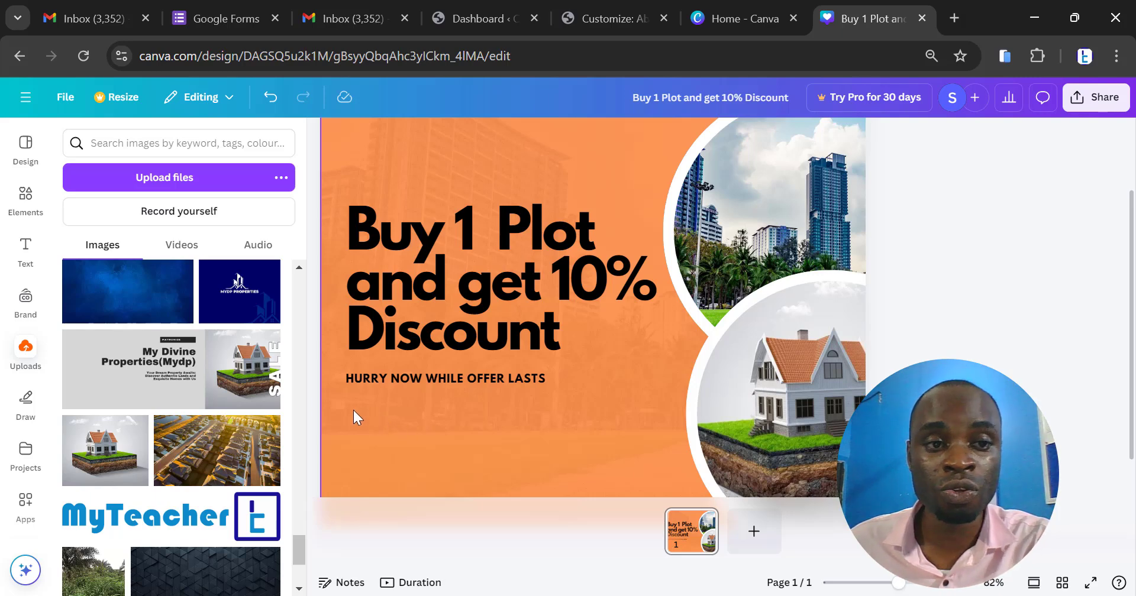
- Search the design elements for "call icon" and show results of all types
click(15, 194)
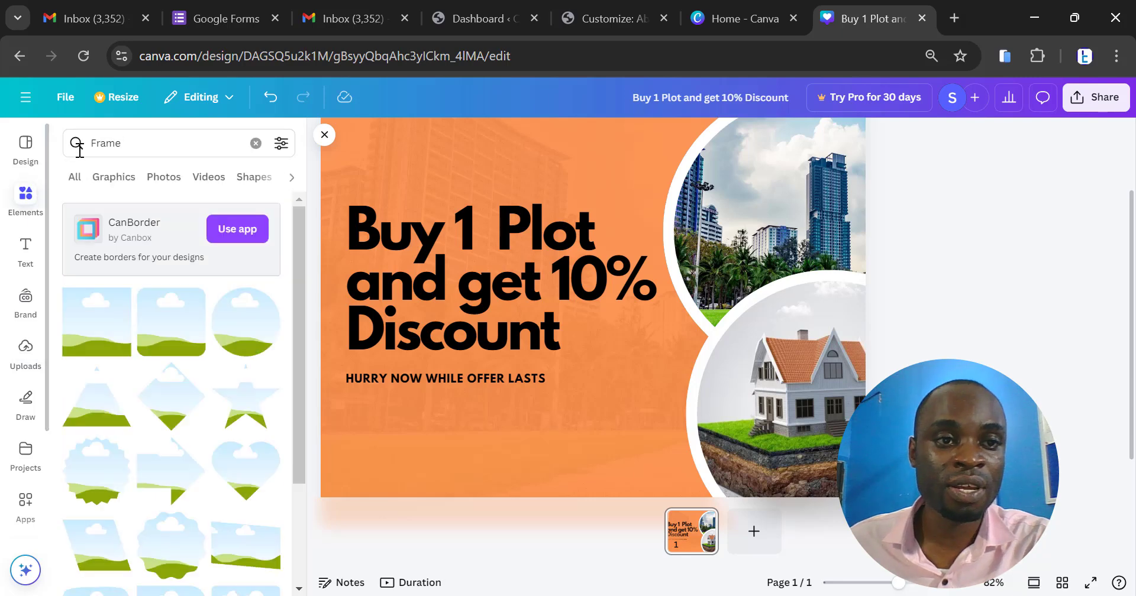
drag(127, 144, 79, 148)
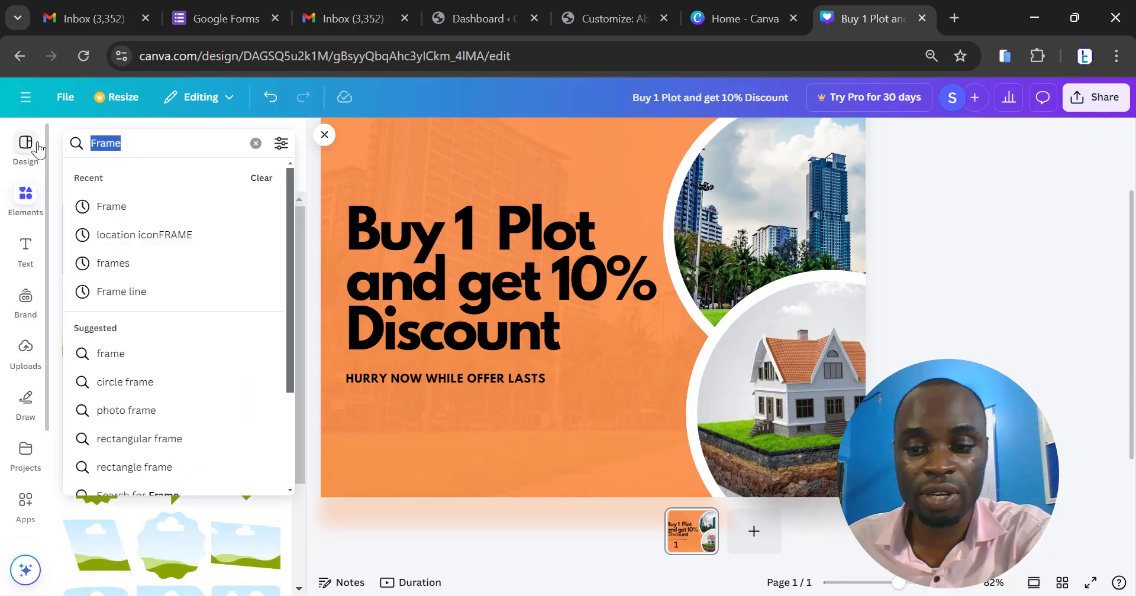
key(BackSpace)
text(c)
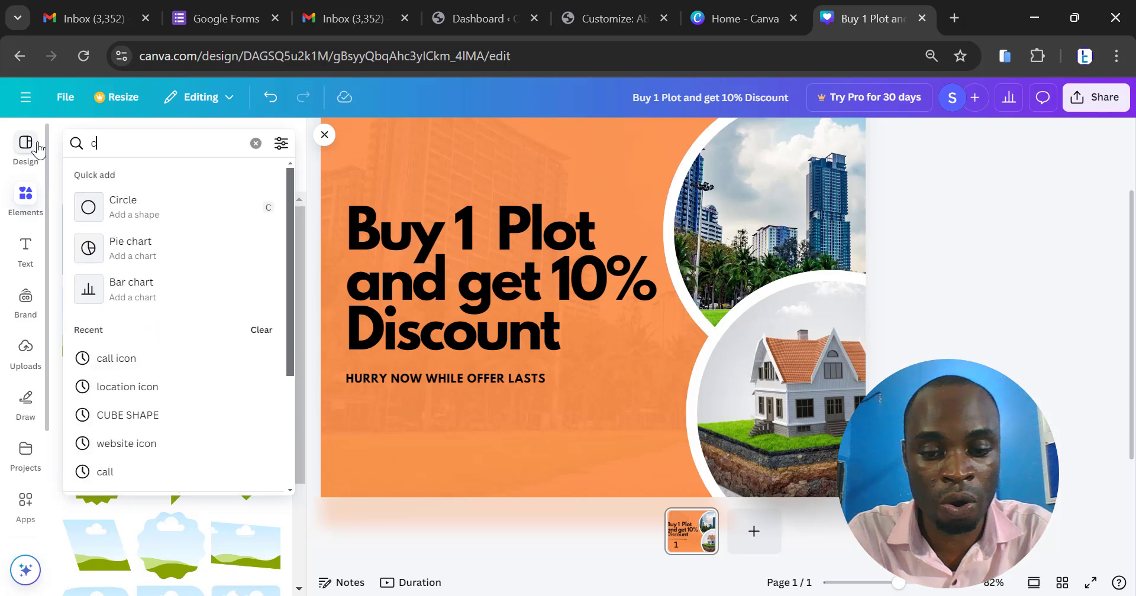
text(all icon)
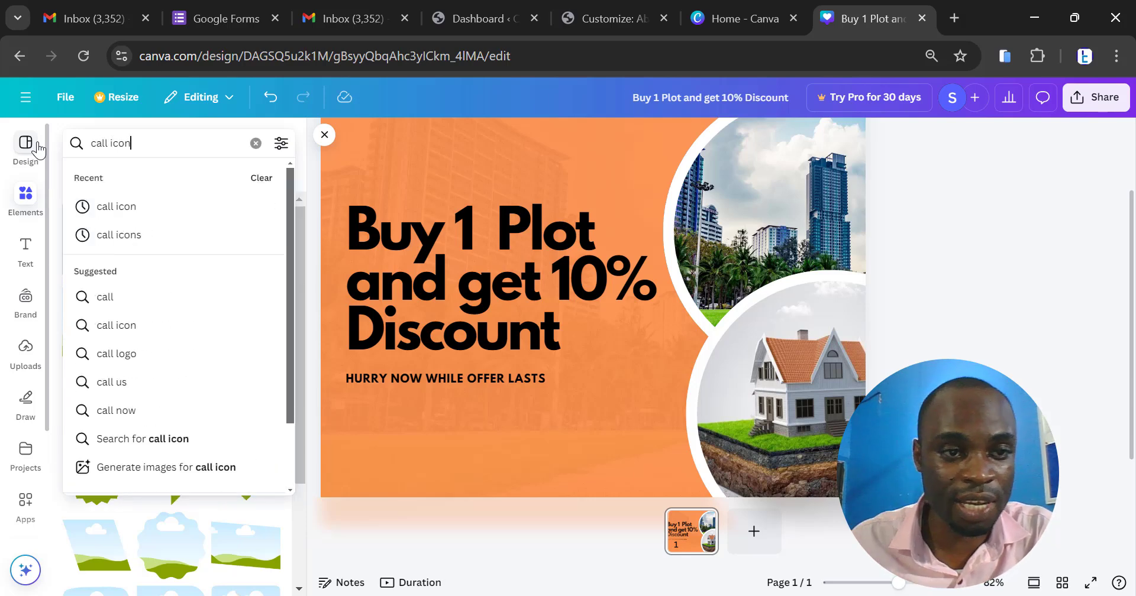
click(155, 206)
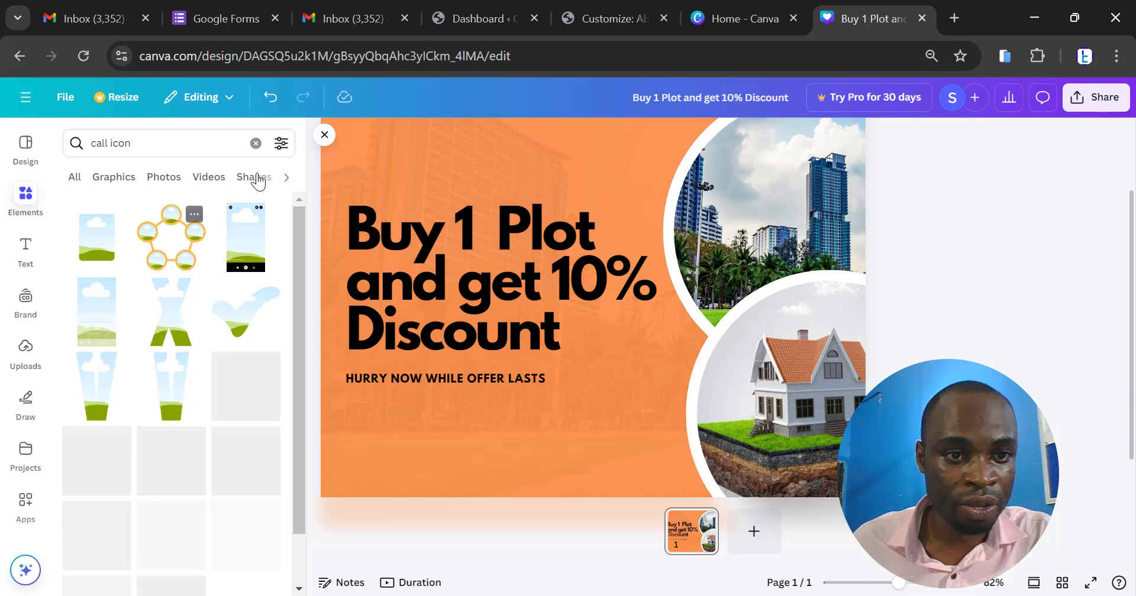
scroll(230, 382, down, 1)
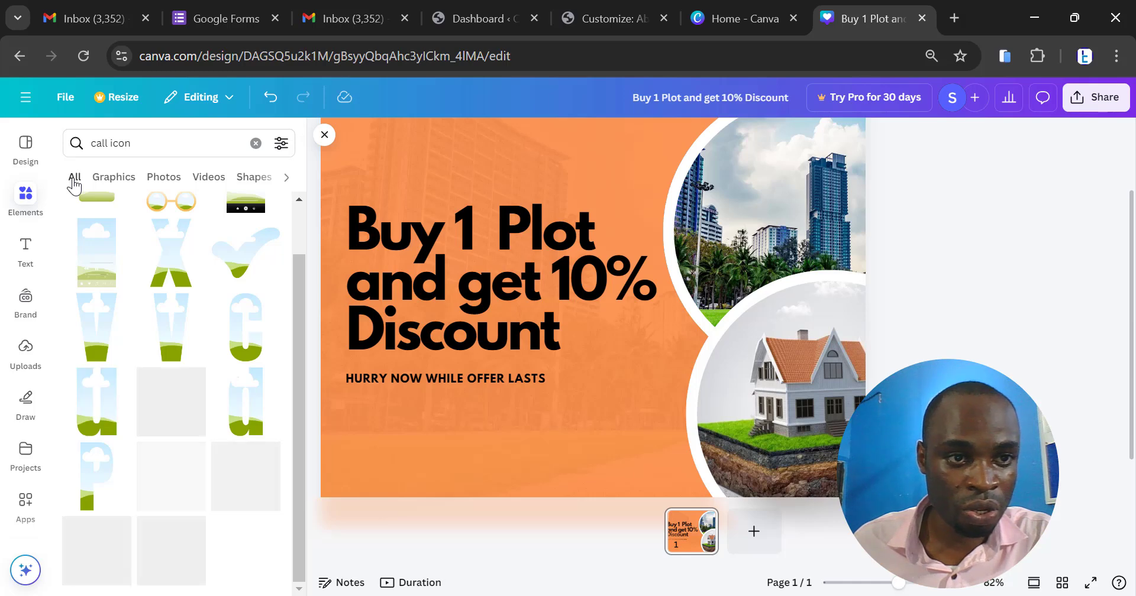
click(72, 180)
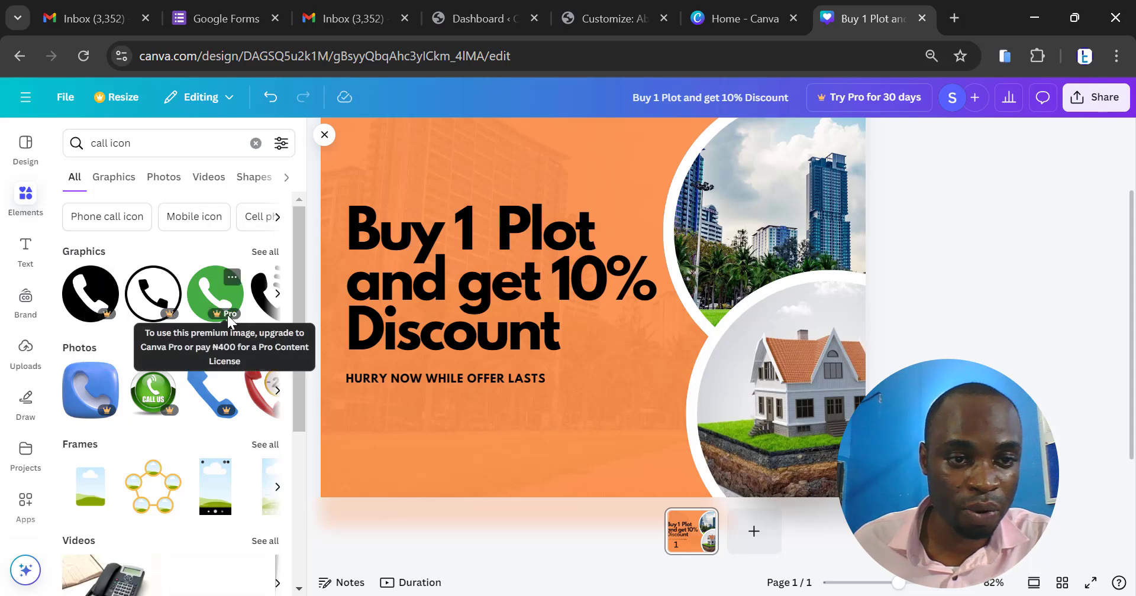
- Add the free black circular phone icon, scale it down and place it just below the "HURRY NOW WHILE OFFER LASTS" line
click(278, 296)
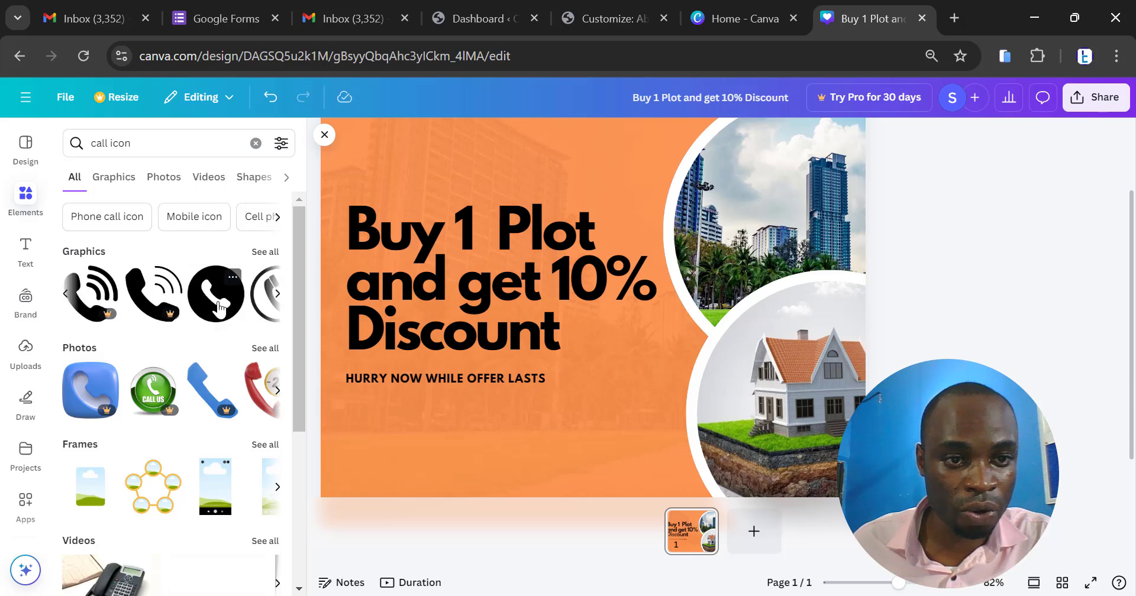
click(219, 306)
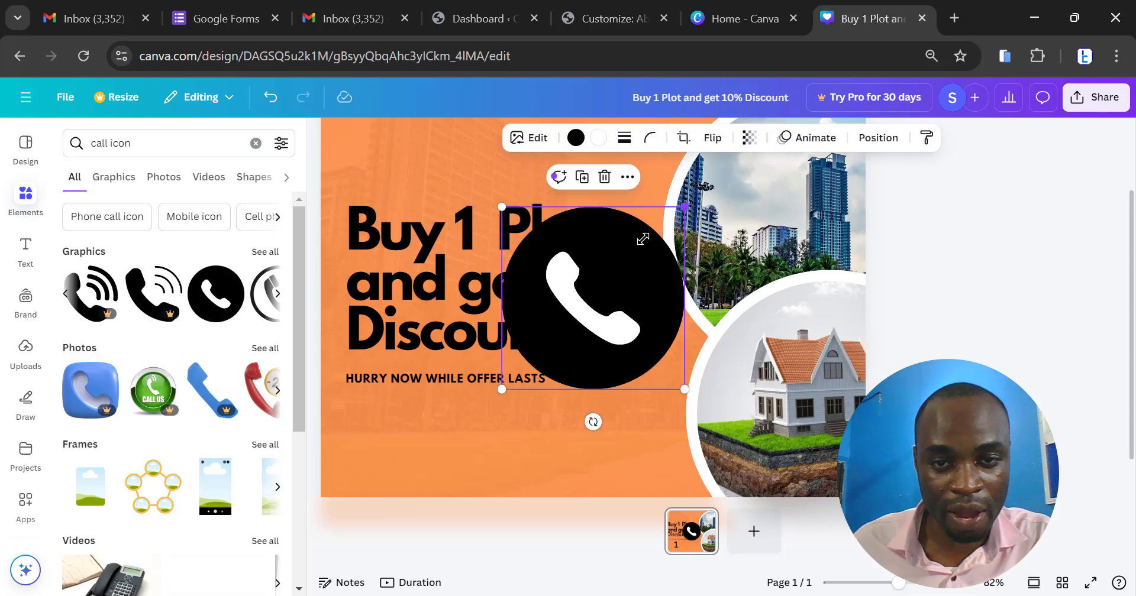
drag(685, 389, 376, 432)
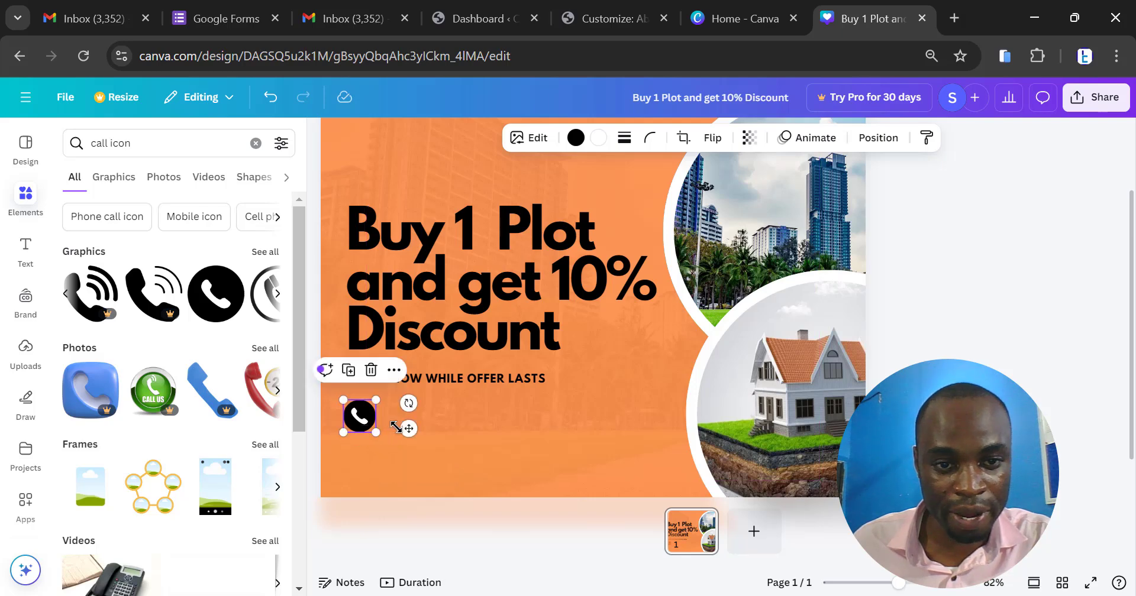
click(471, 425)
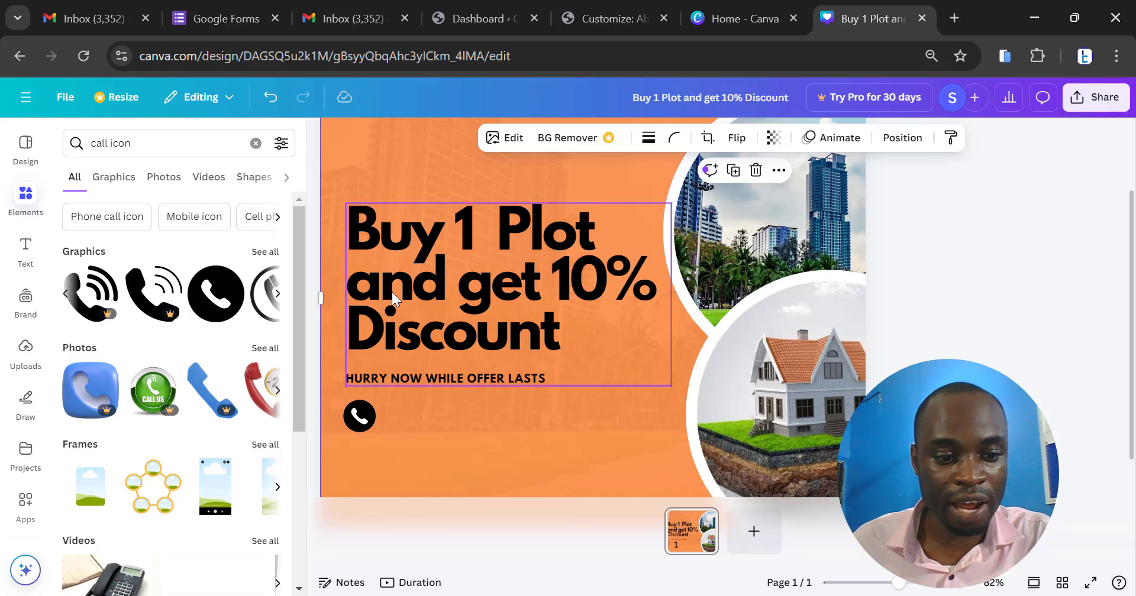
- Add a subheading beside the phone icon and replace its placeholder text with the contact phone number
scroll(424, 300, down, 3)
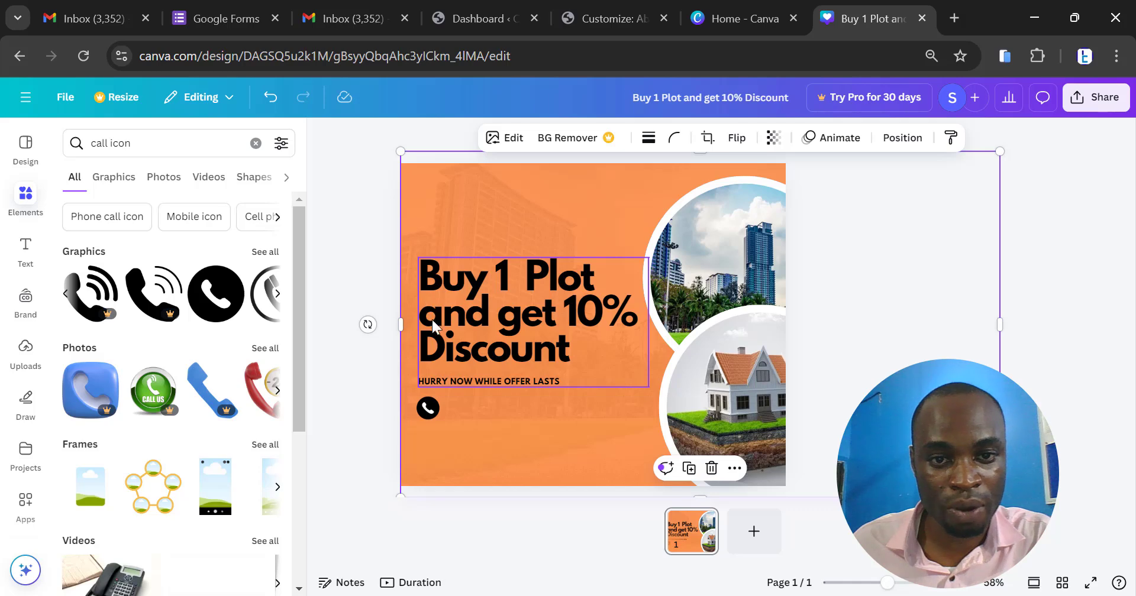
scroll(449, 413, up, 1)
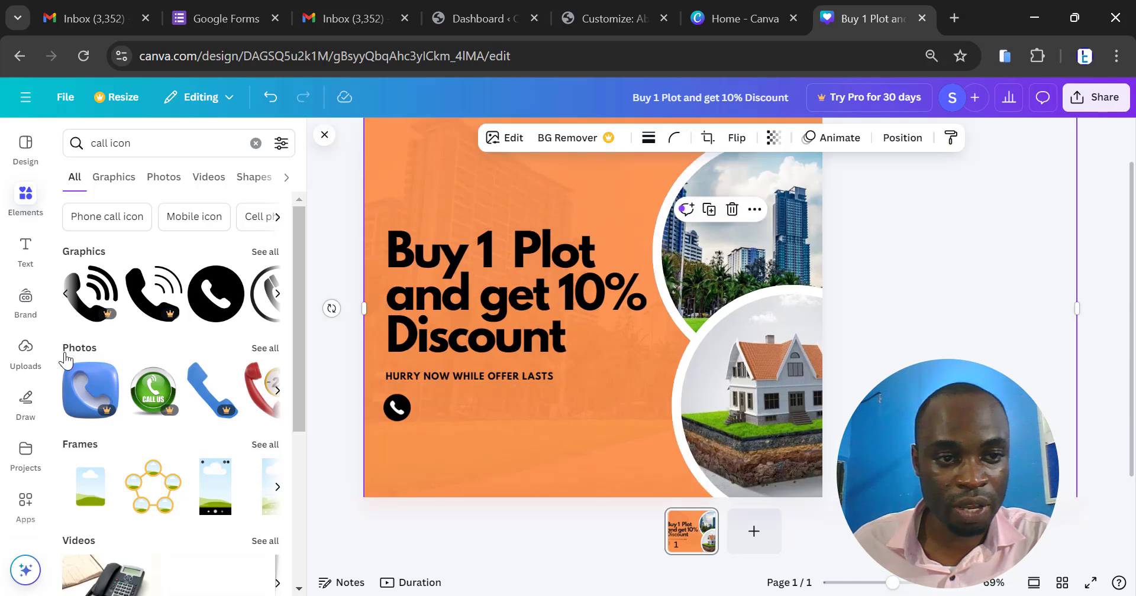
click(26, 263)
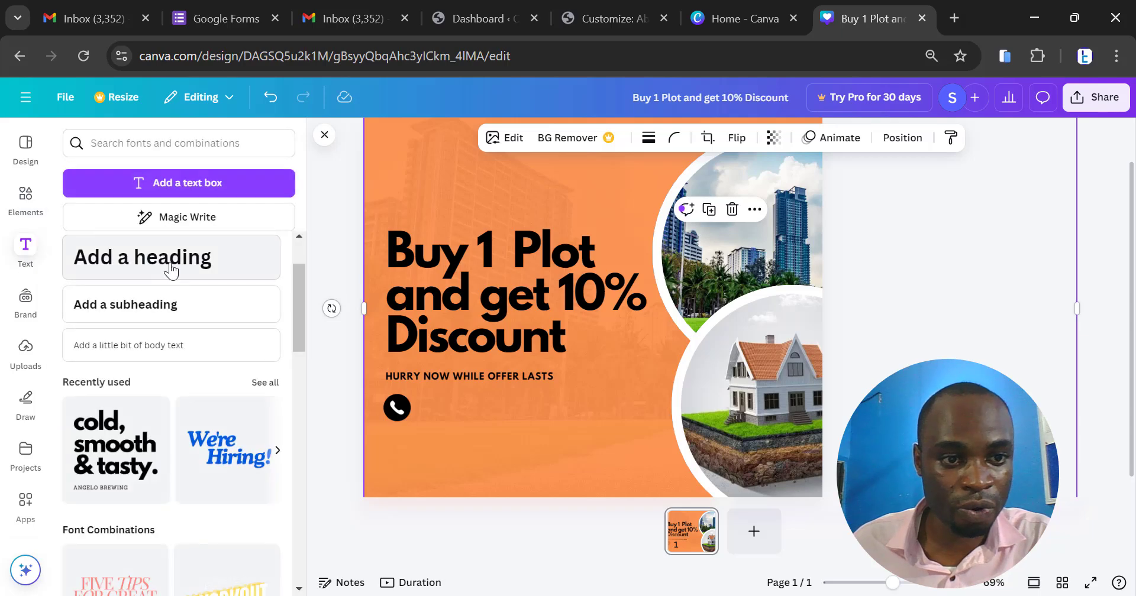
click(142, 306)
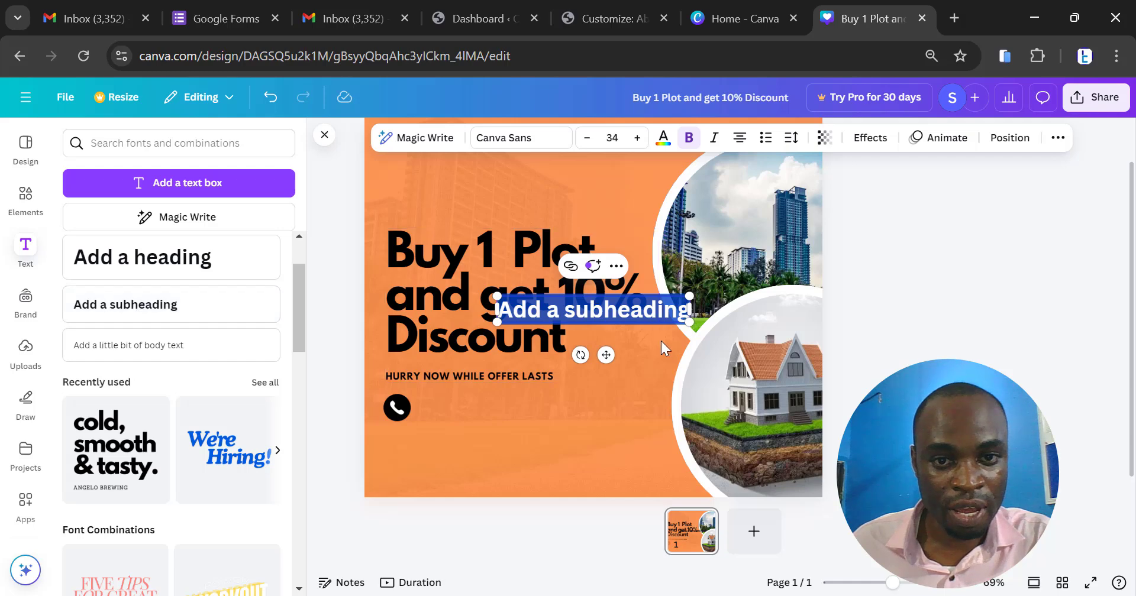
drag(608, 356, 527, 454)
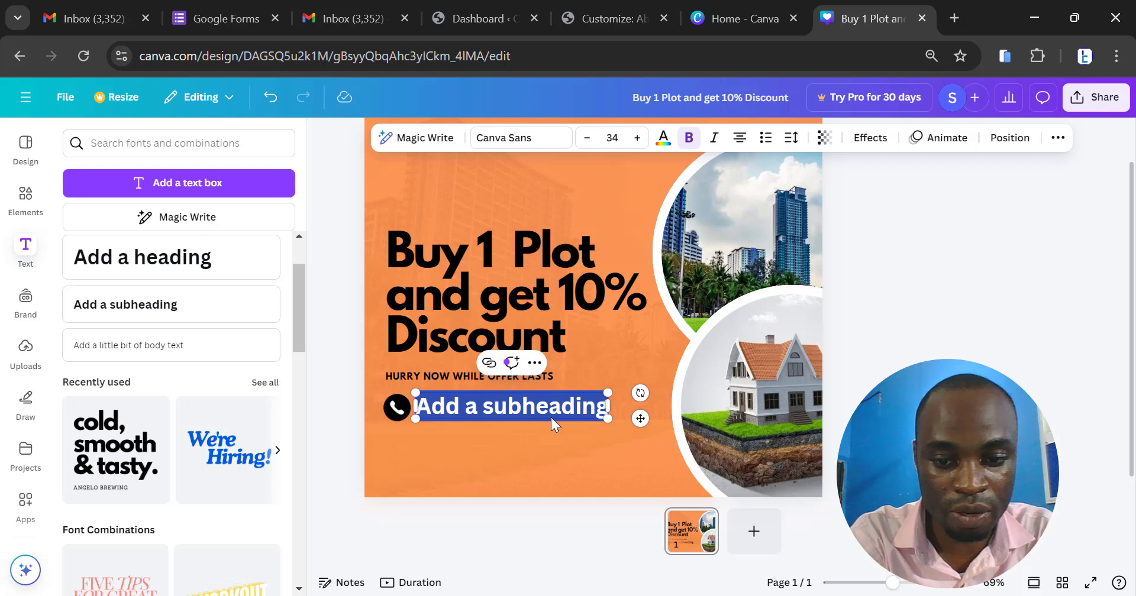
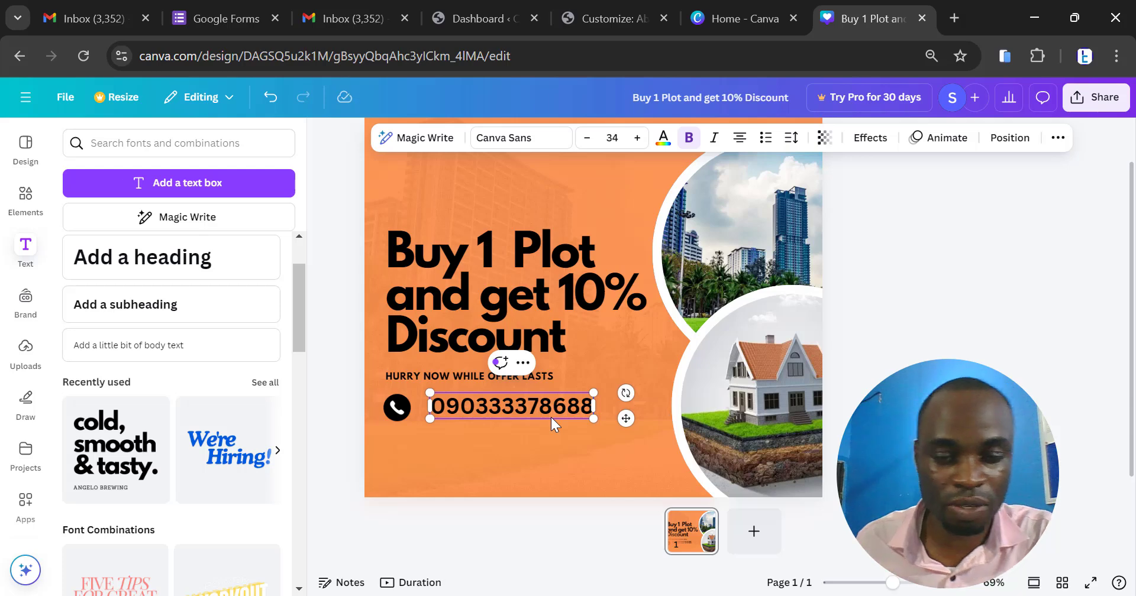
click(904, 250)
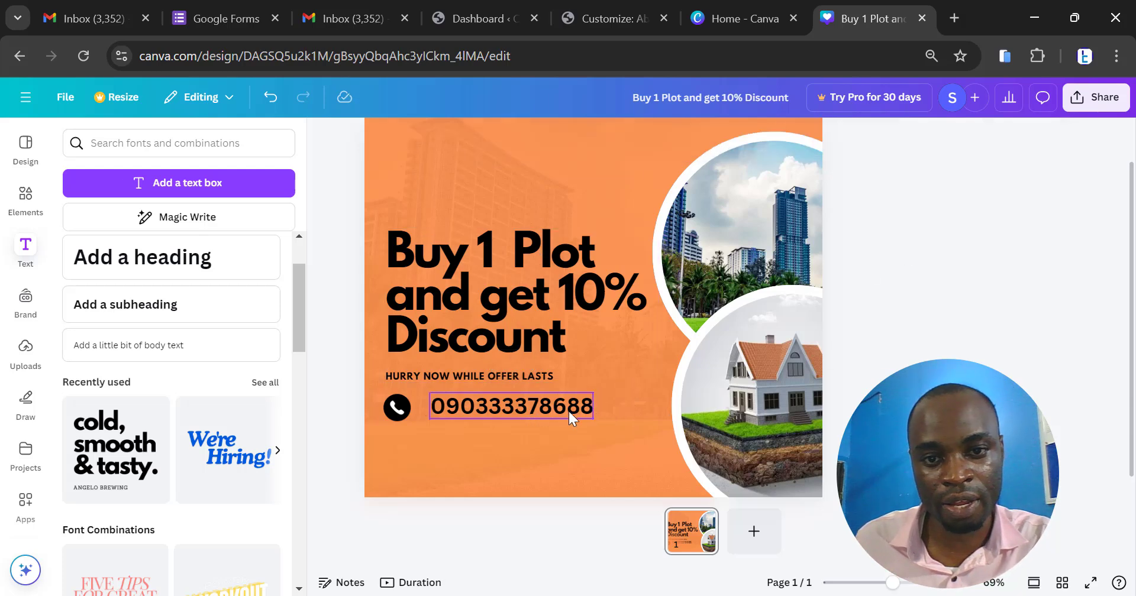
- Replace the phone number's leading zero with the country code +234 and position the text close beside the phone icon
click(521, 407)
click(438, 408)
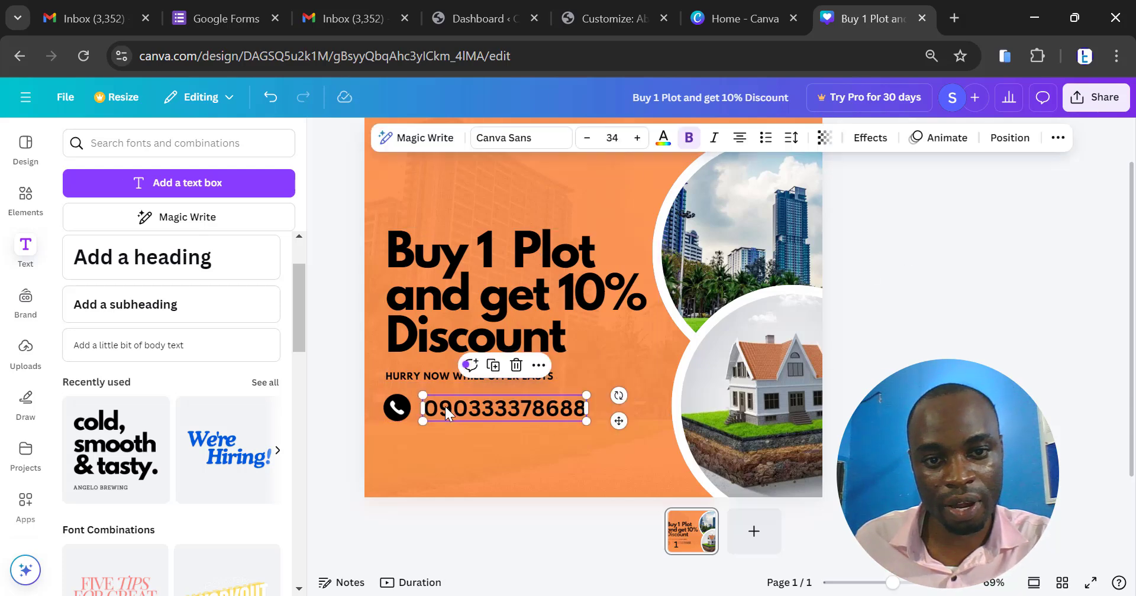
key(BackSpace)
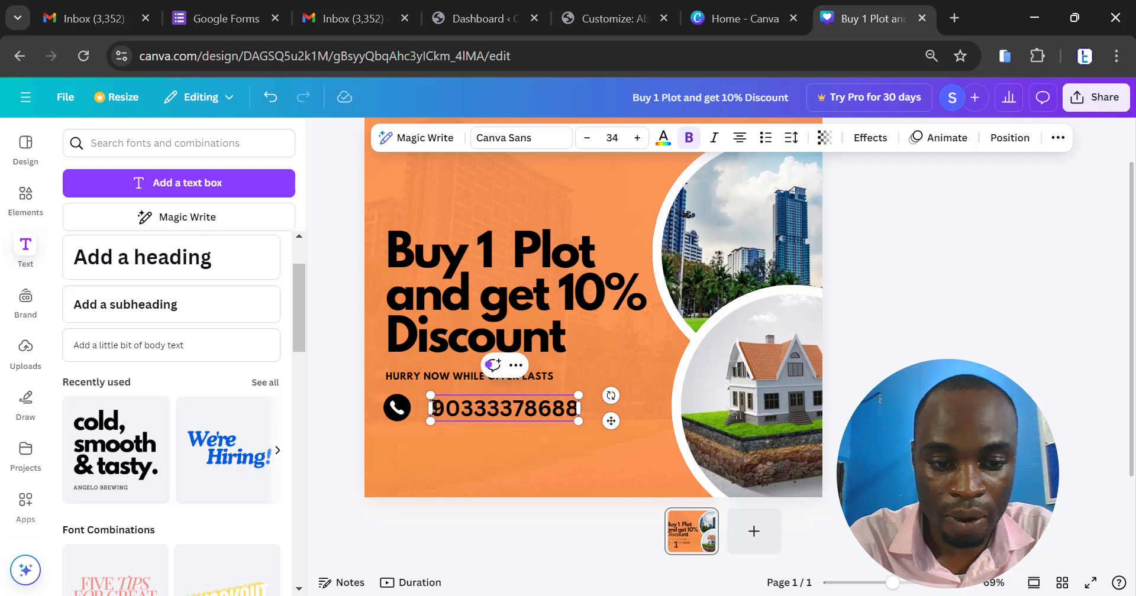
text(+234)
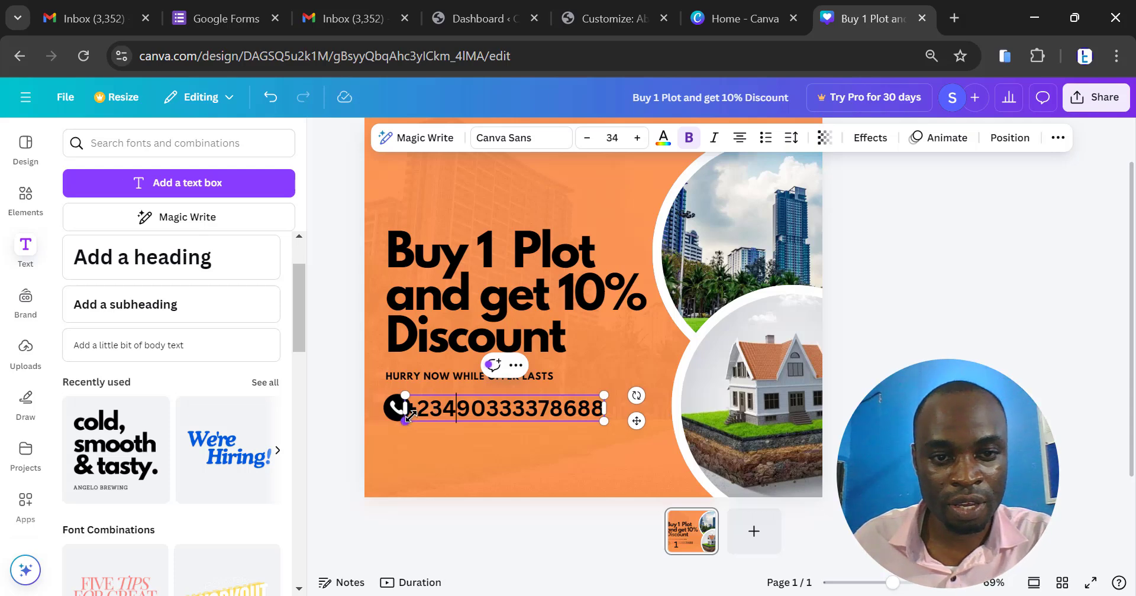
click(409, 414)
click(558, 446)
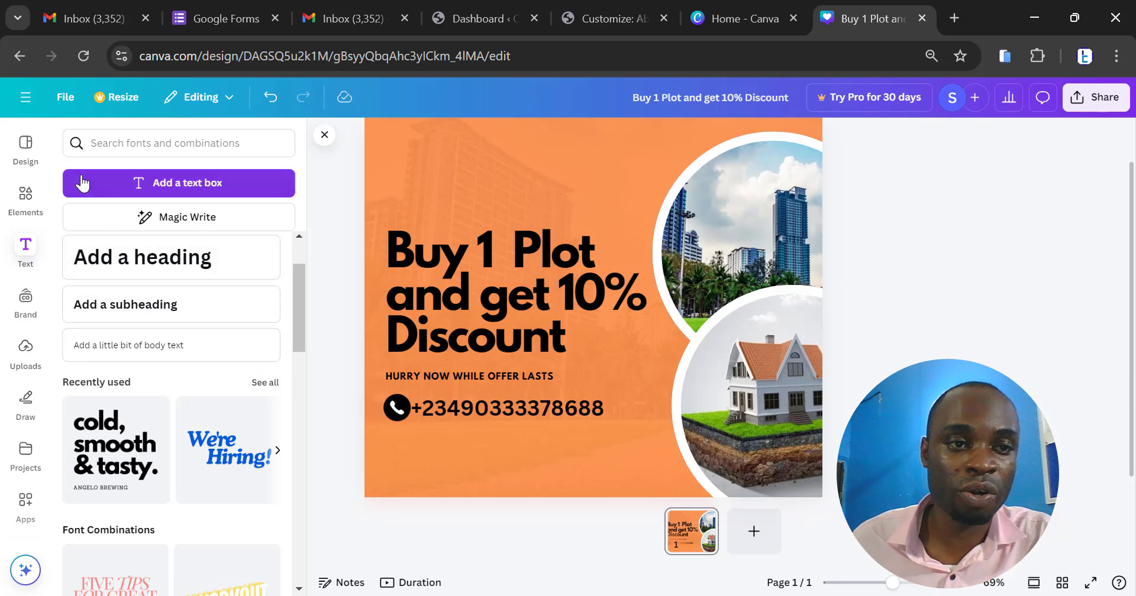
- Search the design elements for "location icon"
click(25, 195)
click(81, 143)
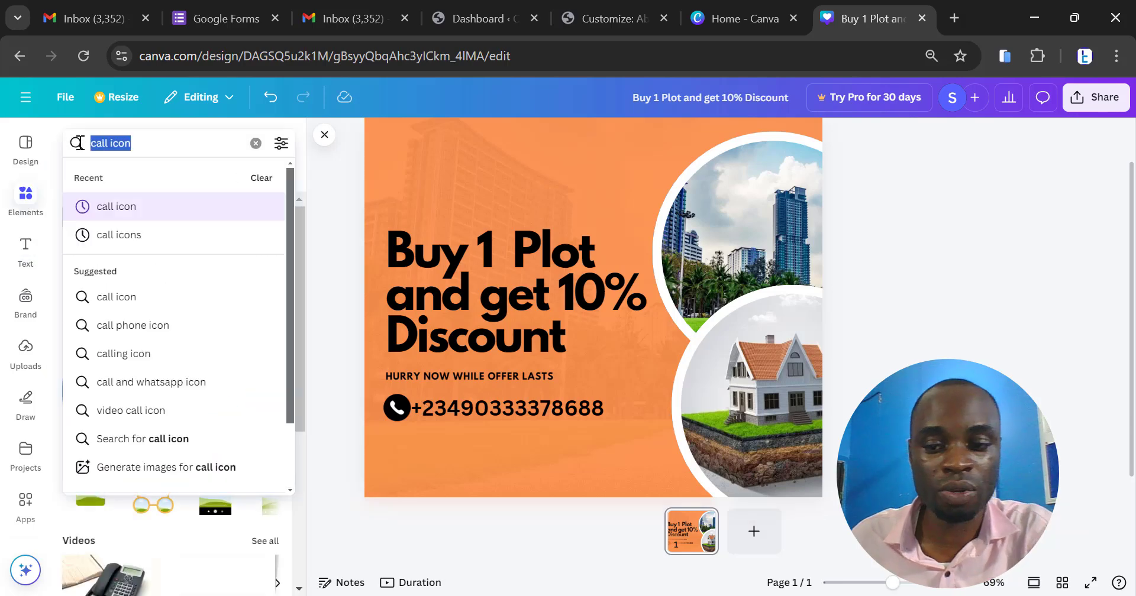
key(BackSpace)
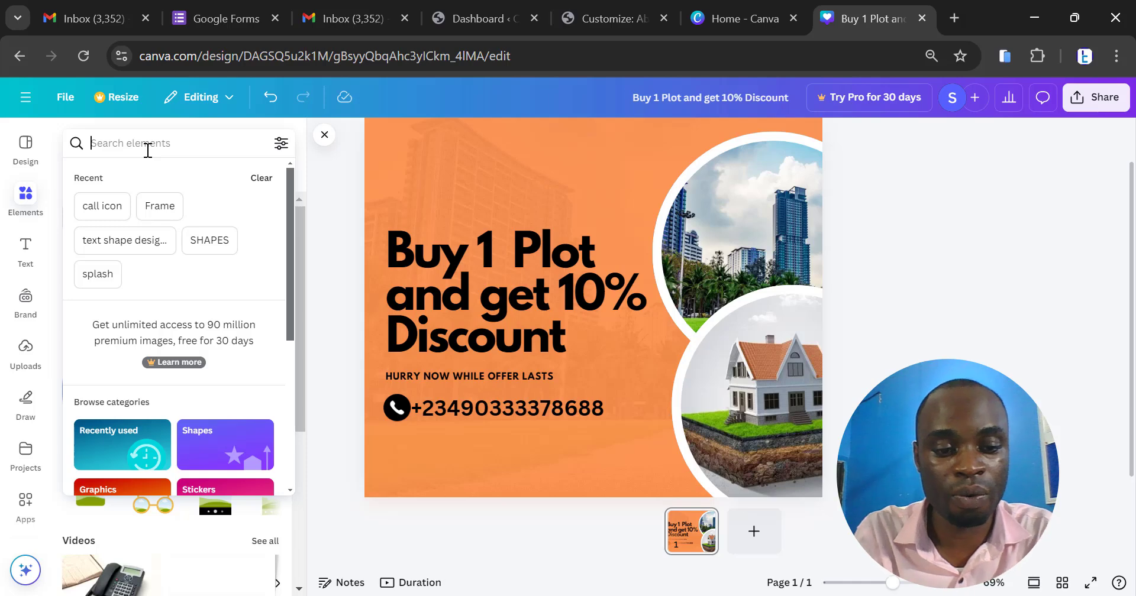
text(locati)
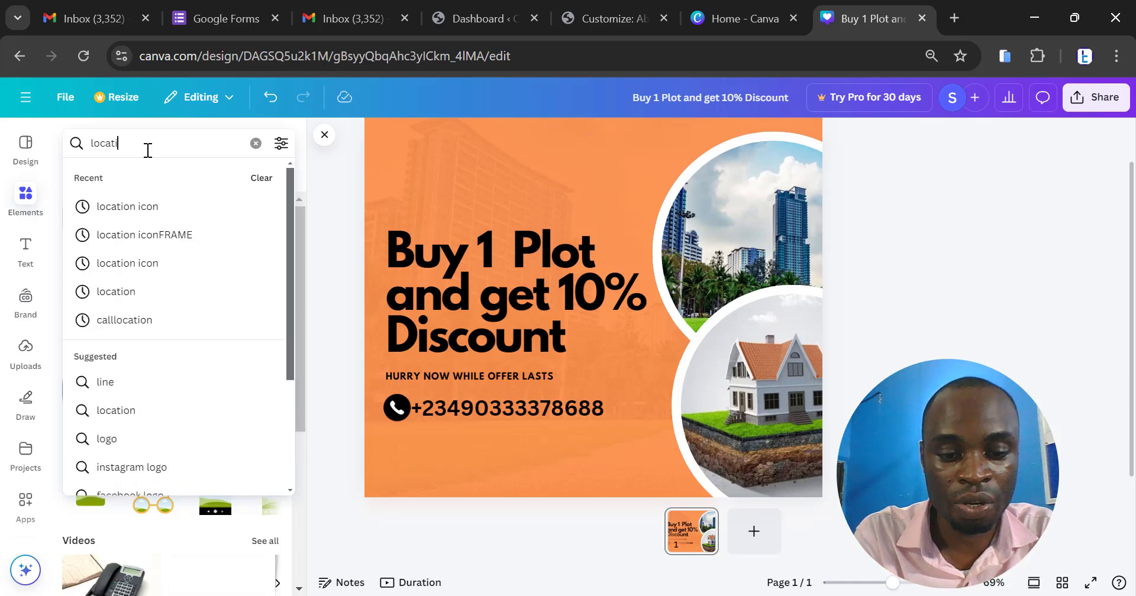
text(on icon)
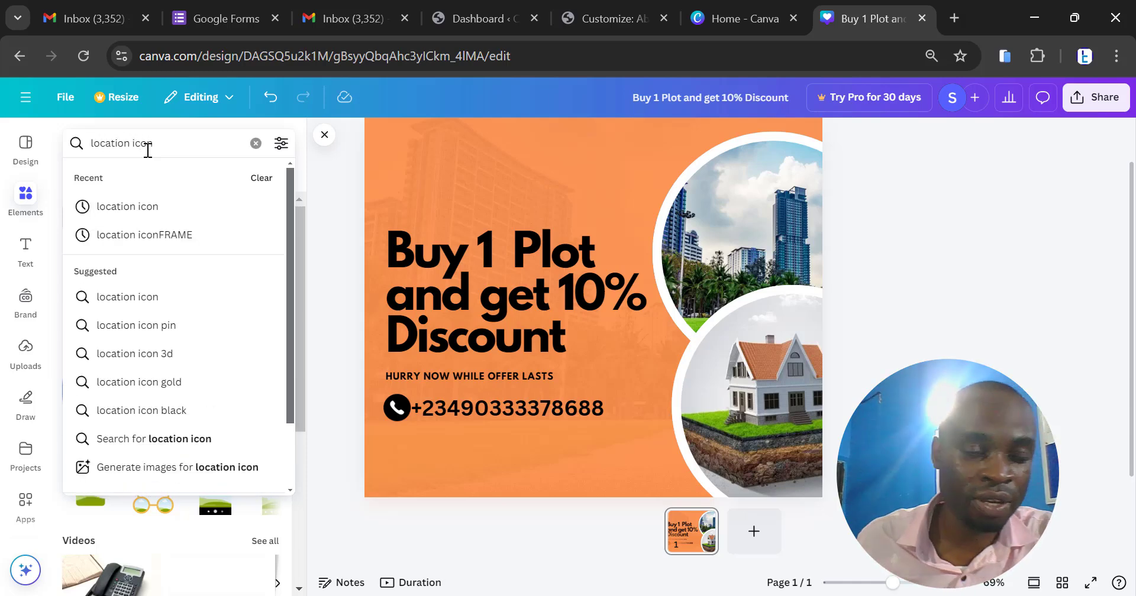
click(163, 208)
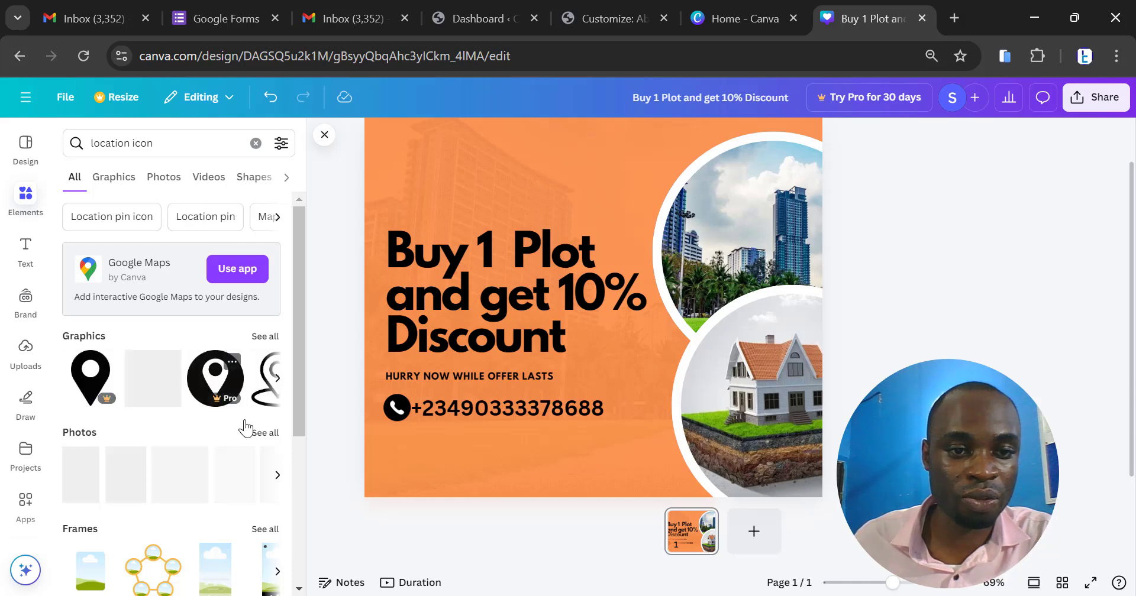
- Add the free black outlined location pin with an oval base, scale it down and place it directly below the phone icon
click(276, 378)
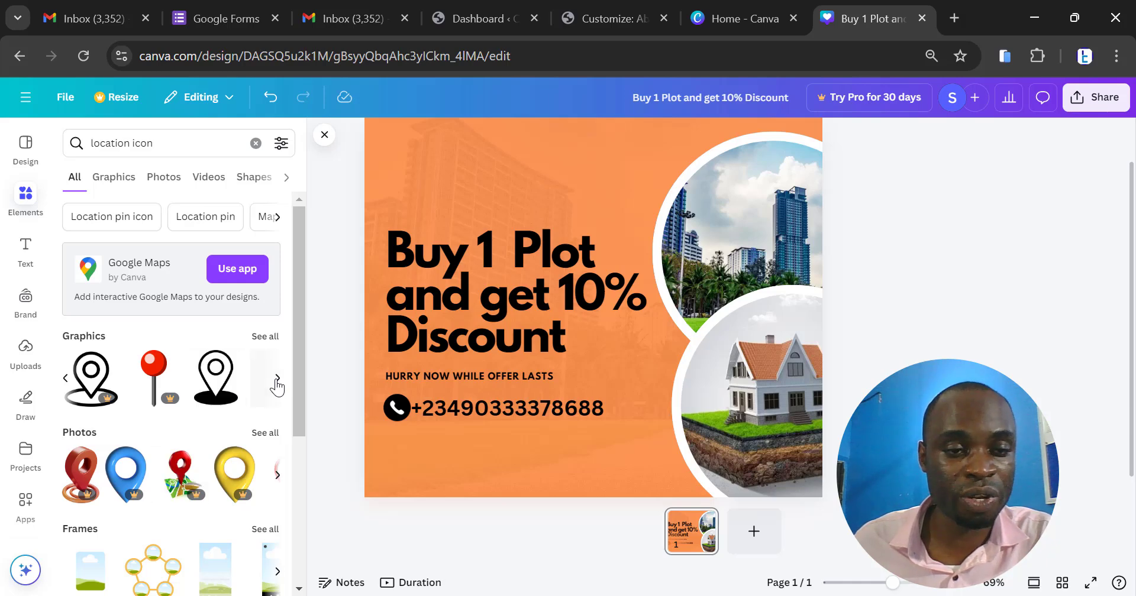
click(219, 390)
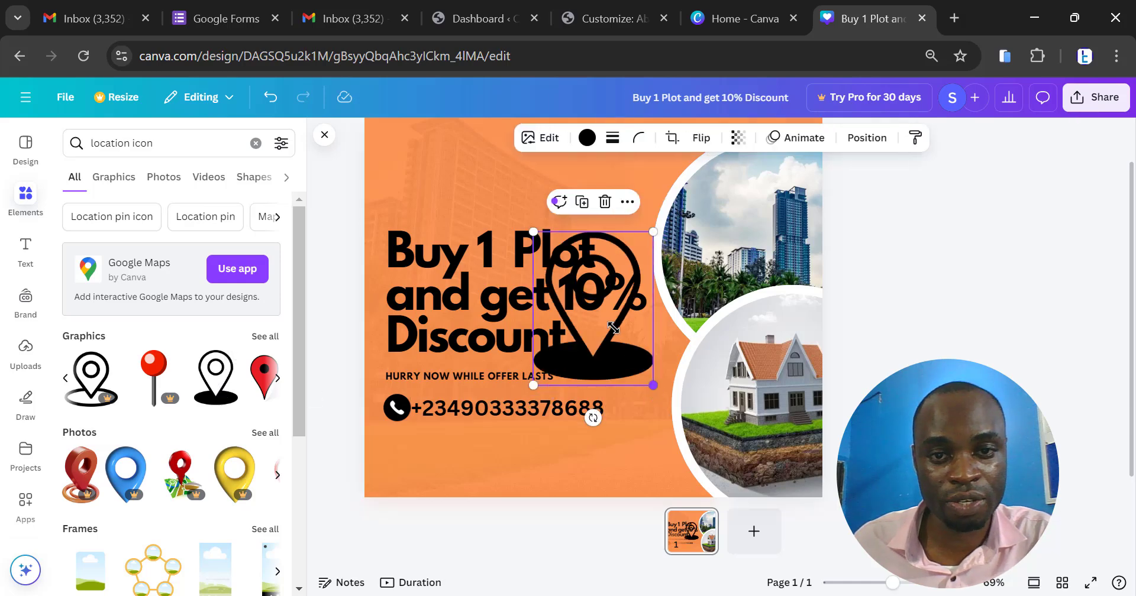
drag(612, 328, 398, 434)
scroll(399, 432, up, 5)
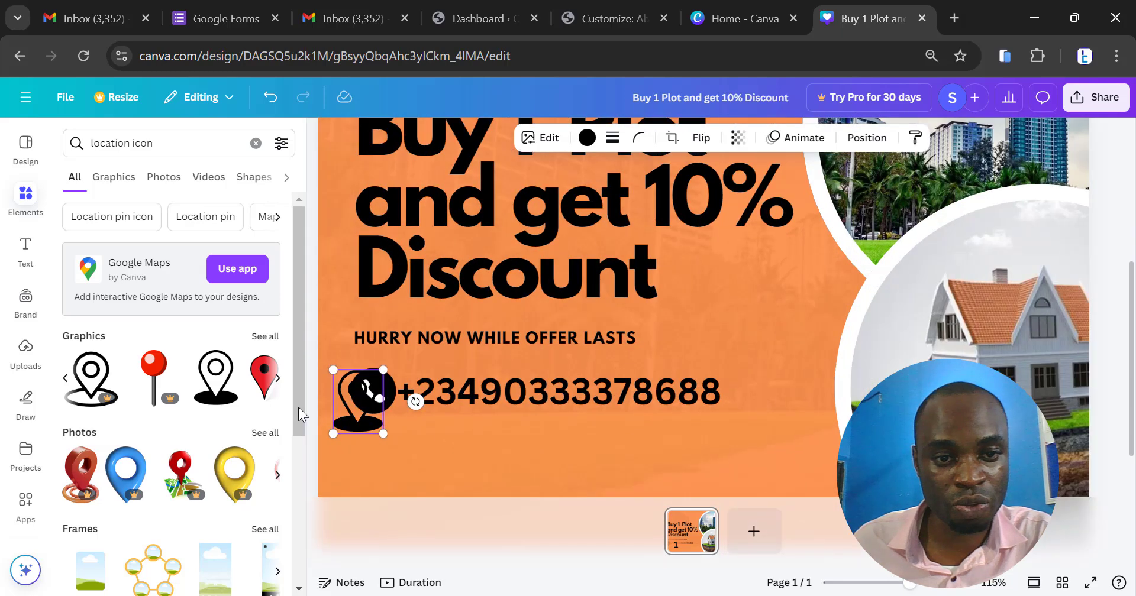
drag(359, 418, 388, 460)
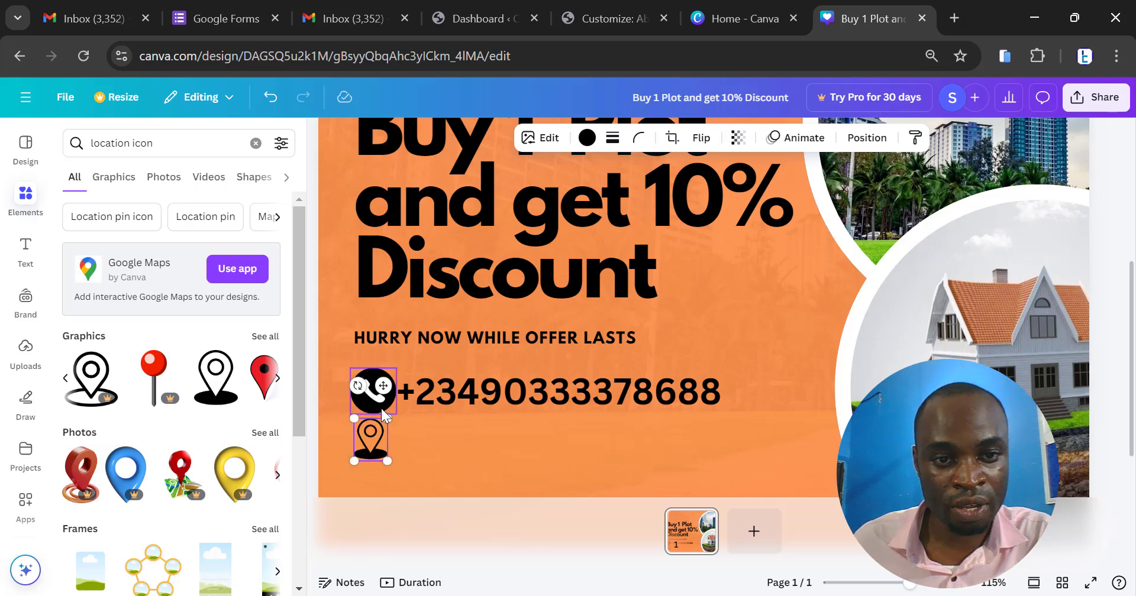
- Scale the phone icon down slightly to better match the location pin below it
scroll(349, 414, up, 5)
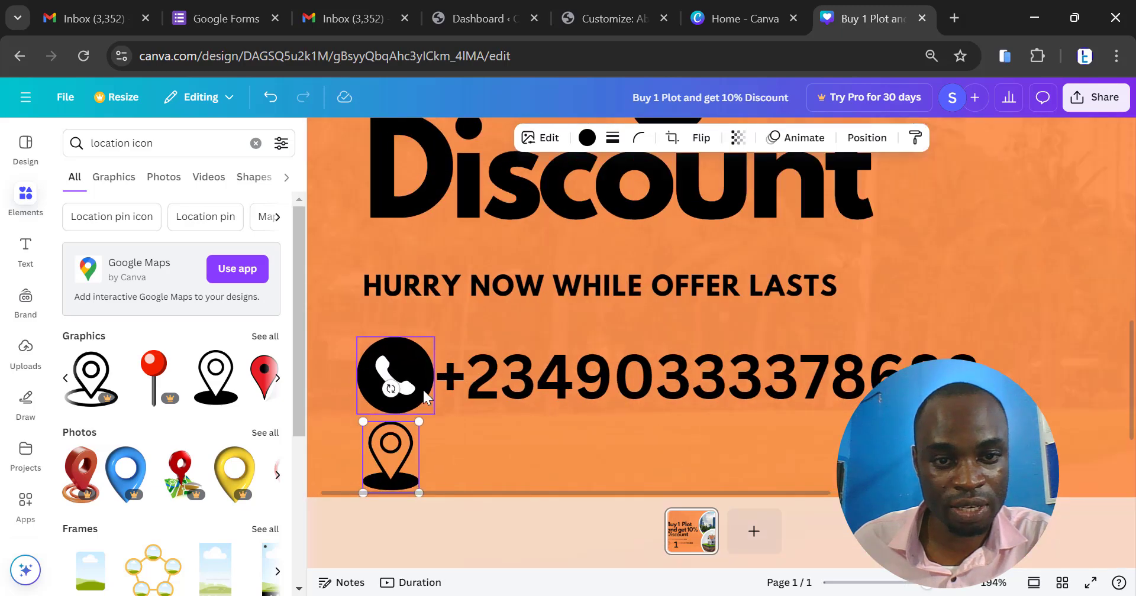
click(423, 391)
drag(433, 414, 424, 407)
click(395, 459)
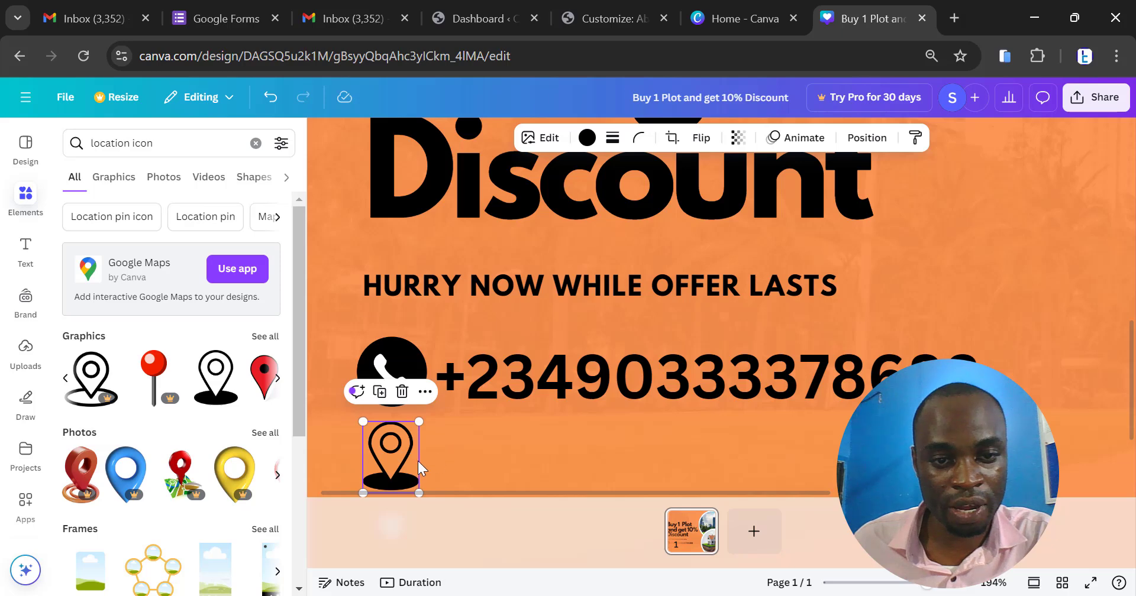
click(421, 460)
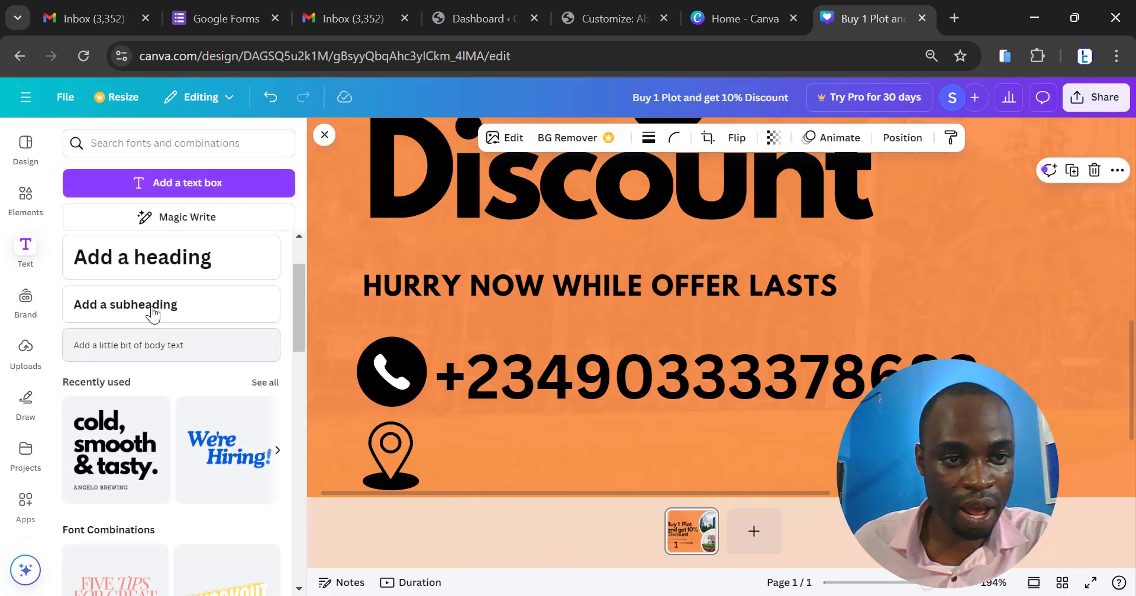
- Add a body text box and place it beside the location pin, below the phone number
click(156, 348)
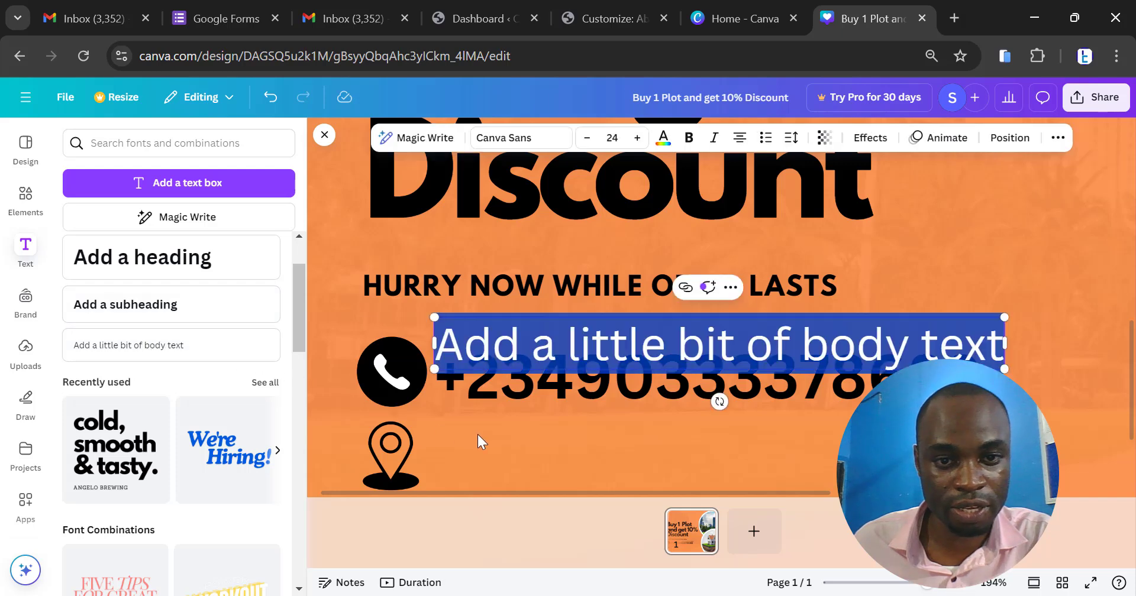
click(861, 289)
drag(845, 346, 851, 462)
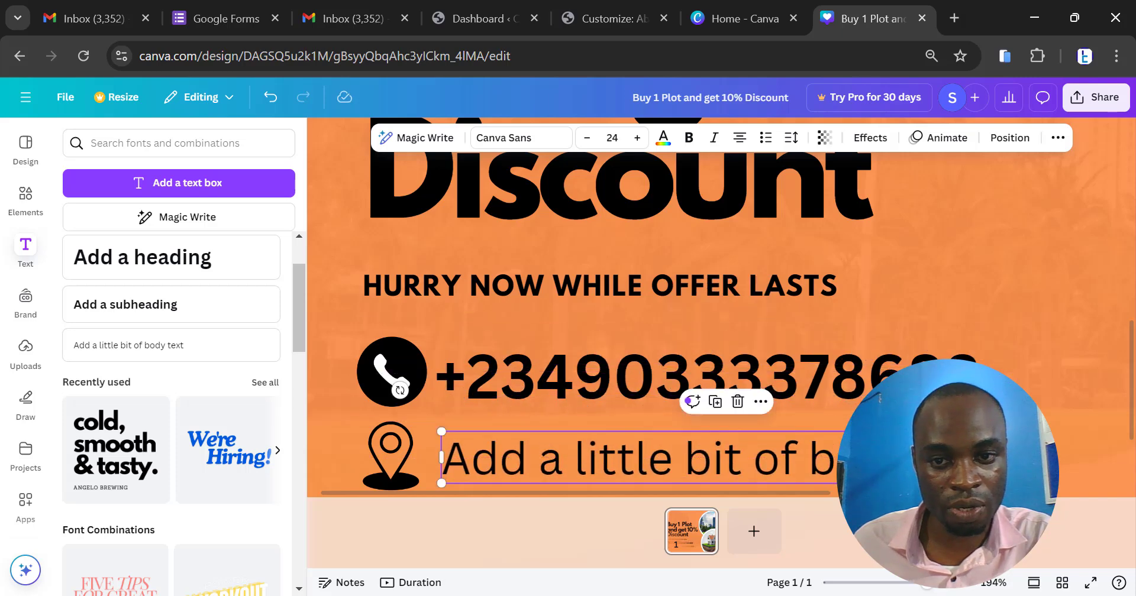
- Replace the placeholder body text beside the location pin with the business's street address
double_click(851, 461)
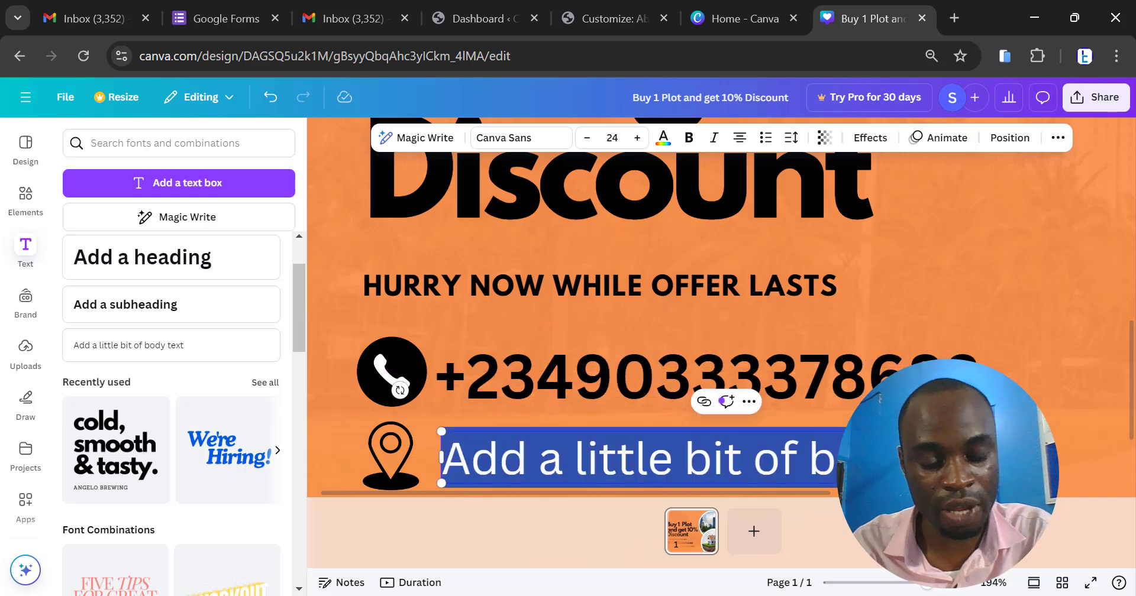
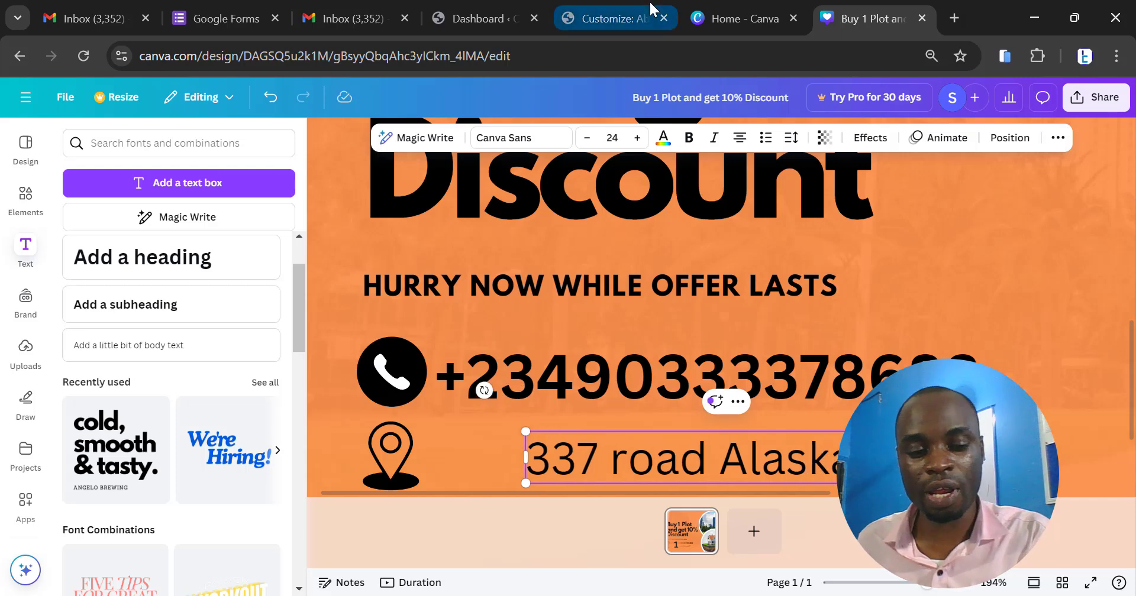
- Move the address text close beside the location pin, aligned with the start of the phone number above
scroll(761, 277, down, 2)
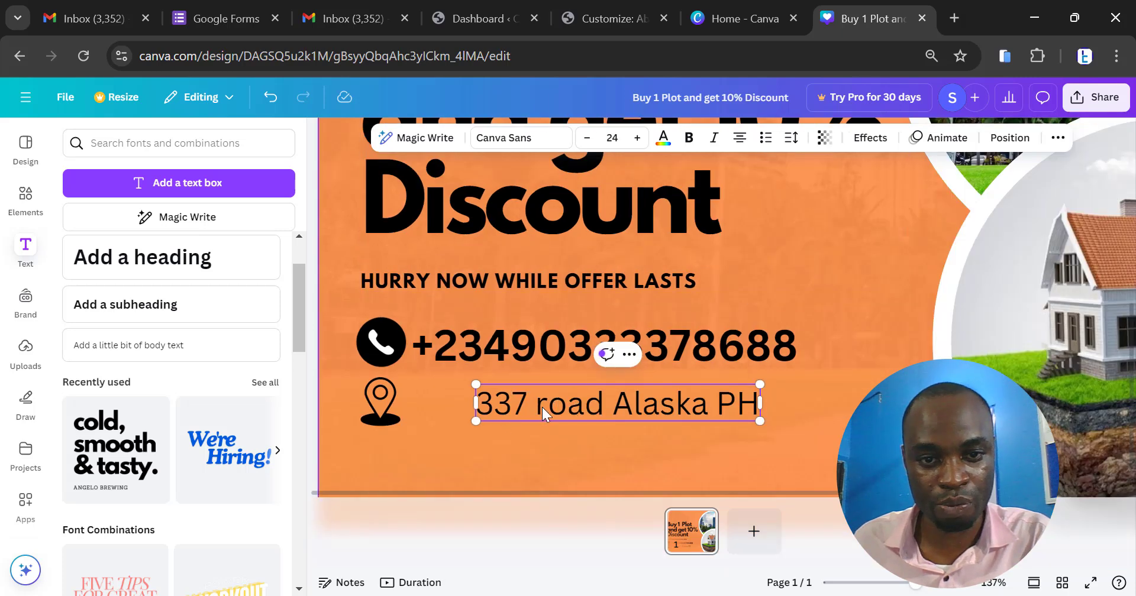
drag(542, 407, 478, 408)
scroll(640, 427, down, 2)
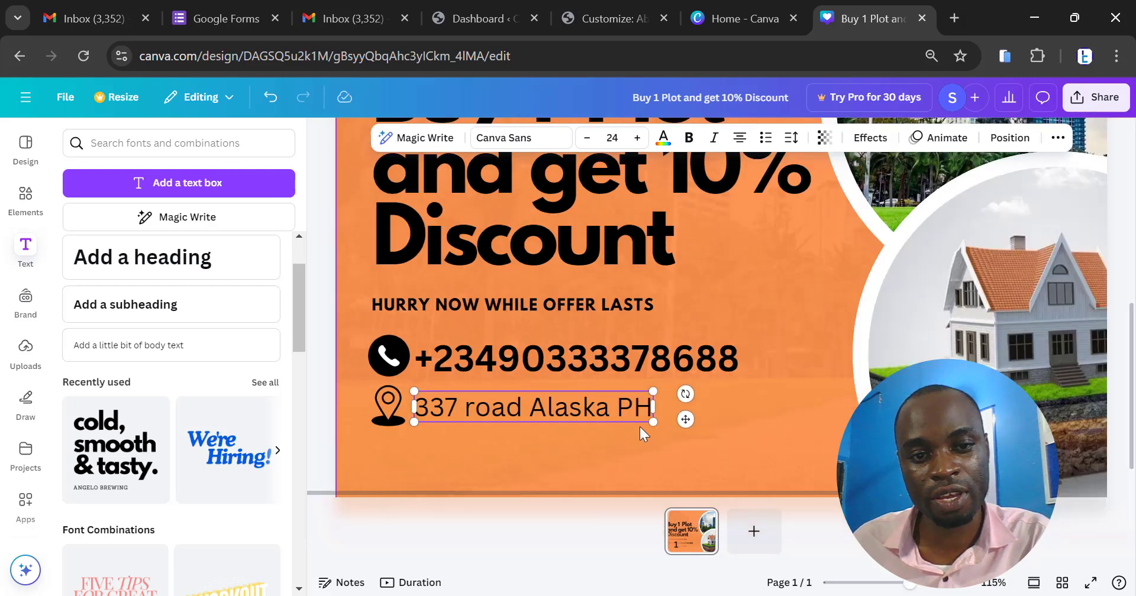
- Deselect the address text and examine the layout of the whole post, including its heading, photos and contact details
scroll(640, 427, down, 4)
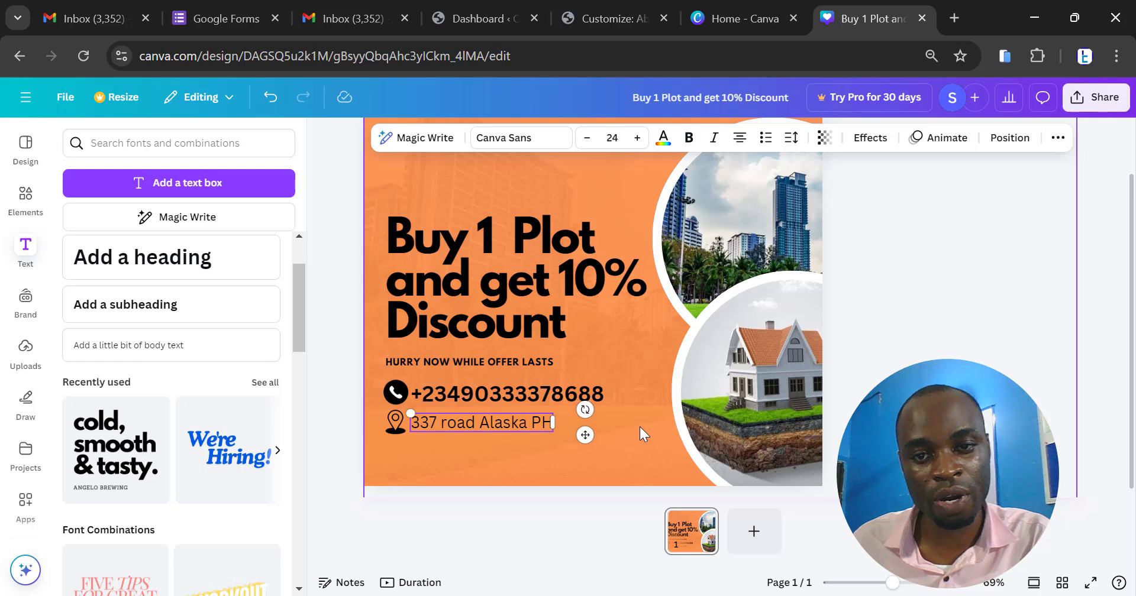
scroll(641, 427, down, 1)
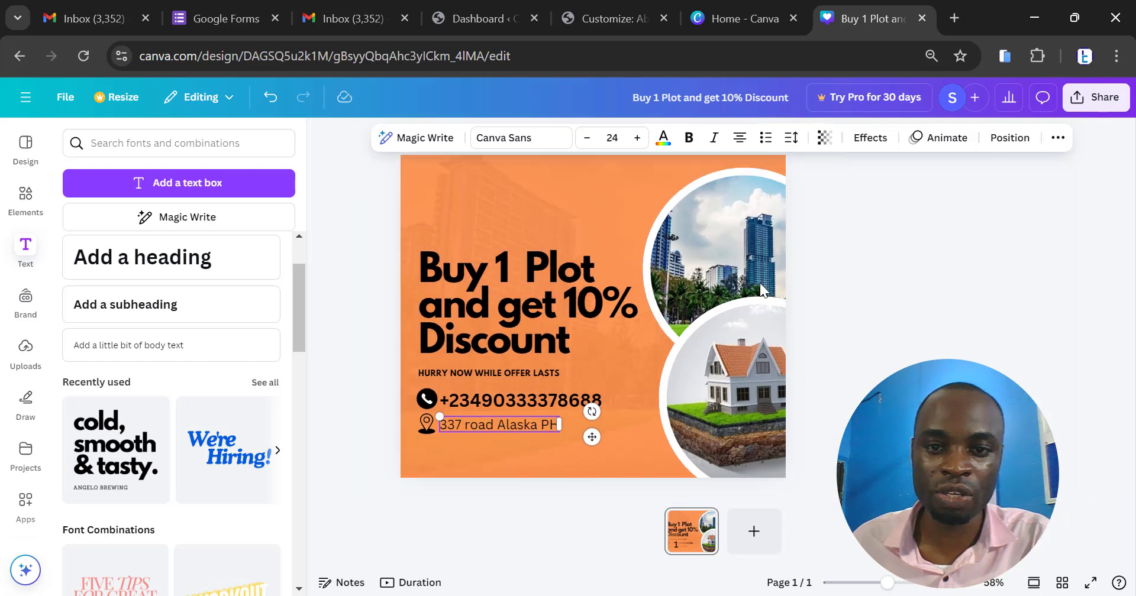
scroll(467, 218, down, 2)
scroll(456, 182, up, 3)
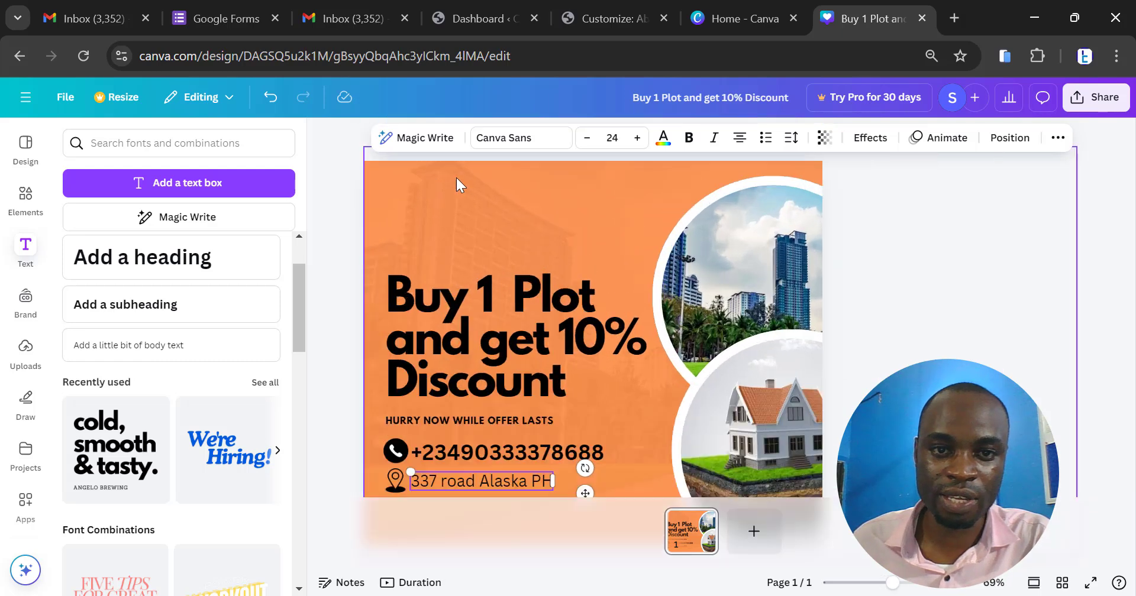
scroll(456, 178, up, 1)
scroll(464, 177, down, 1)
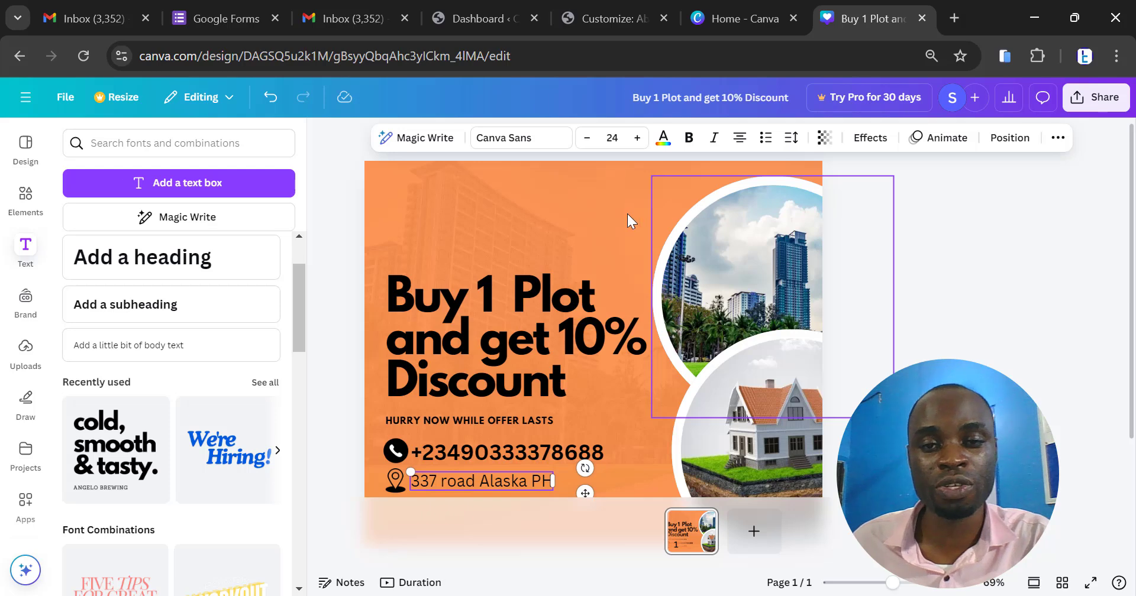
click(930, 314)
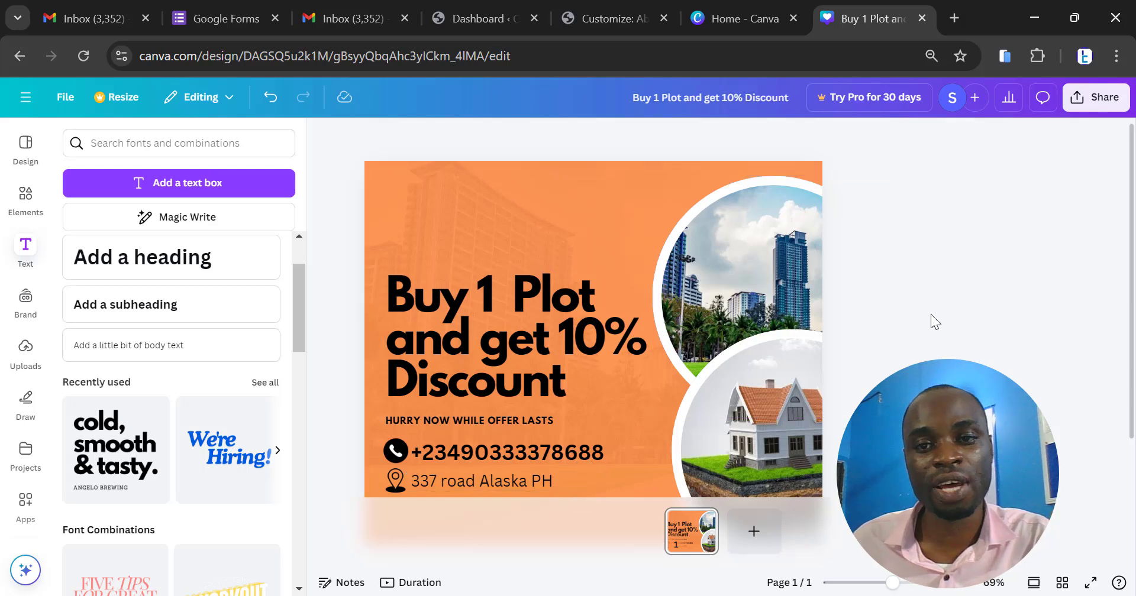
key(ctrl+minus)
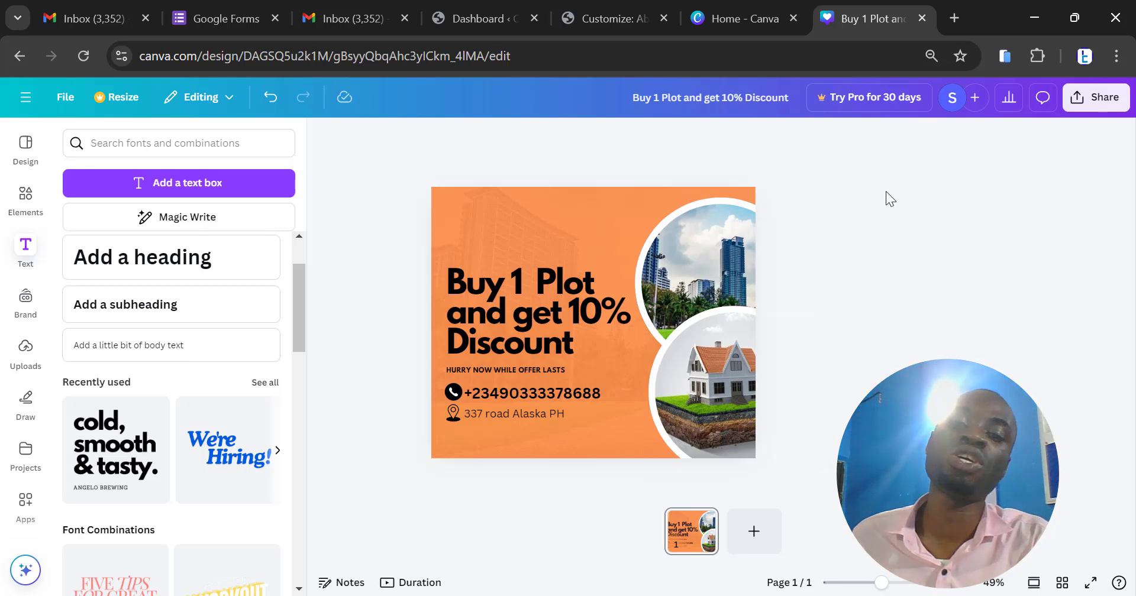
- Download the finished design as a PNG at size 1 (940 × 788 px)
click(1087, 98)
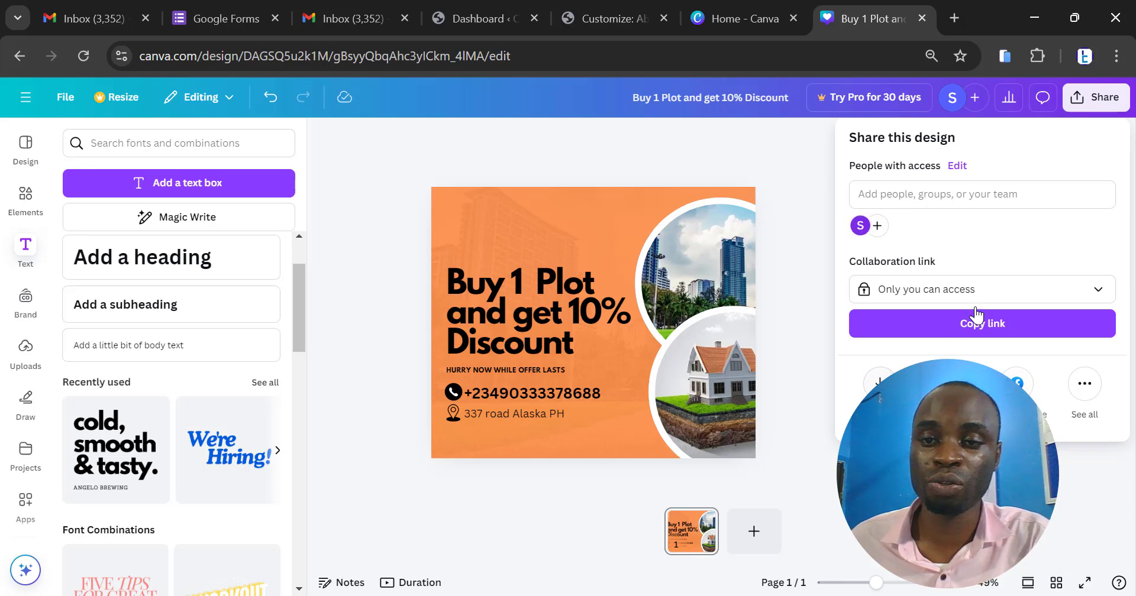
click(879, 384)
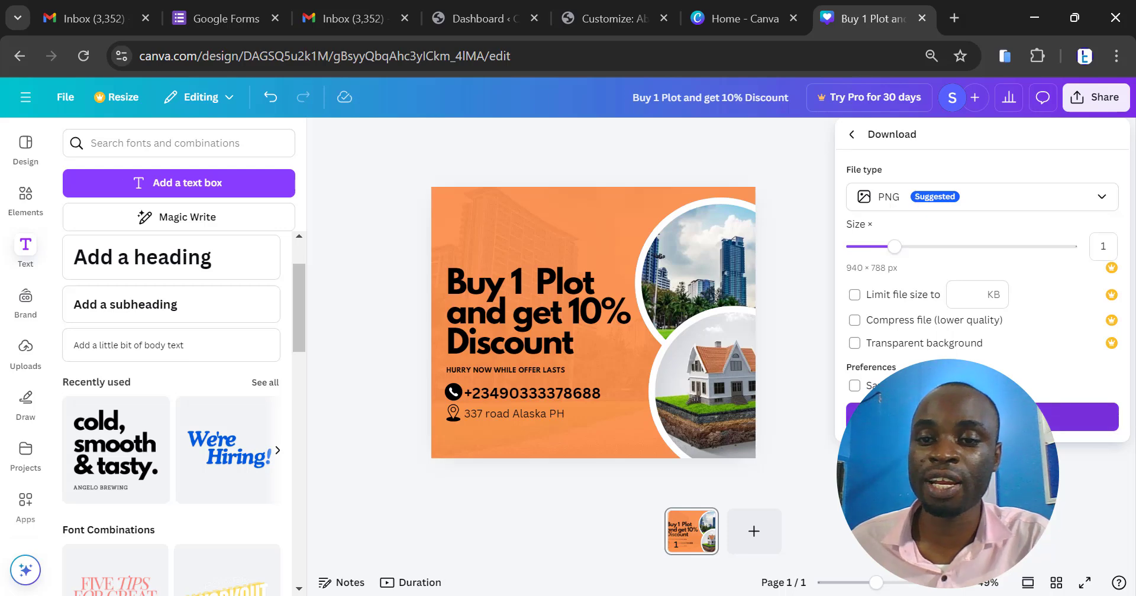
click(982, 417)
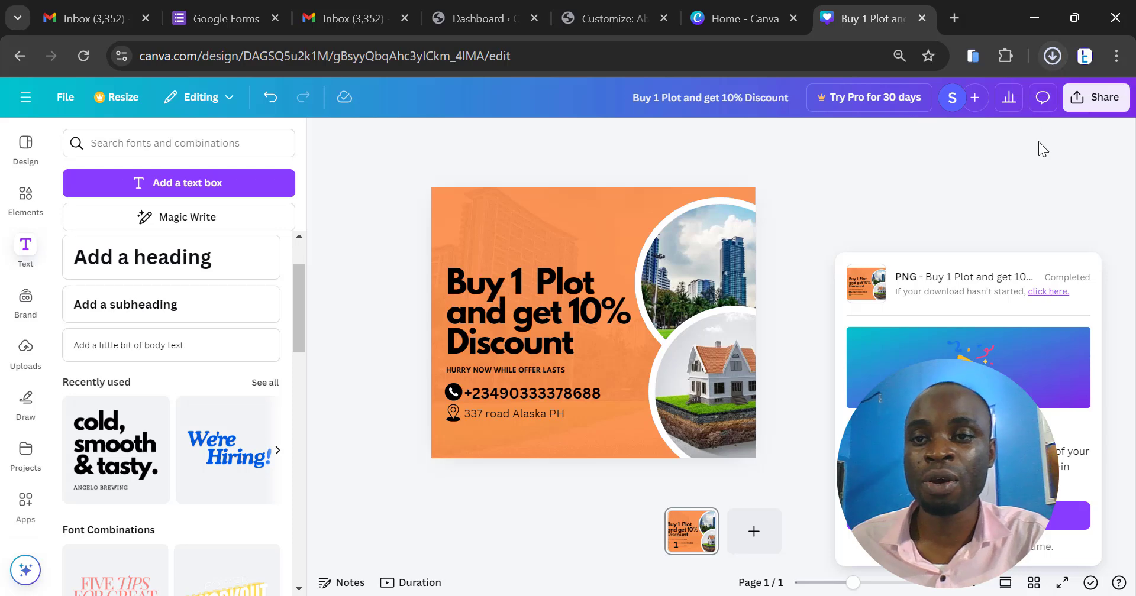
- Show the downloaded file in the Downloads folder and open the "Buy 1 Plot and get 10% Discount" image
click(1052, 56)
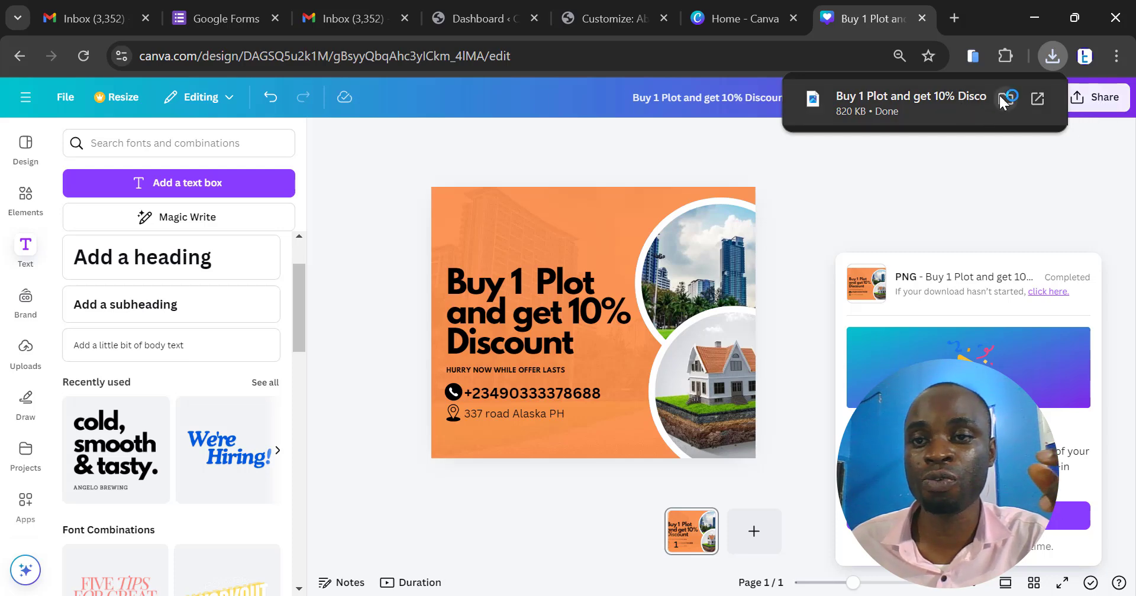
click(1004, 98)
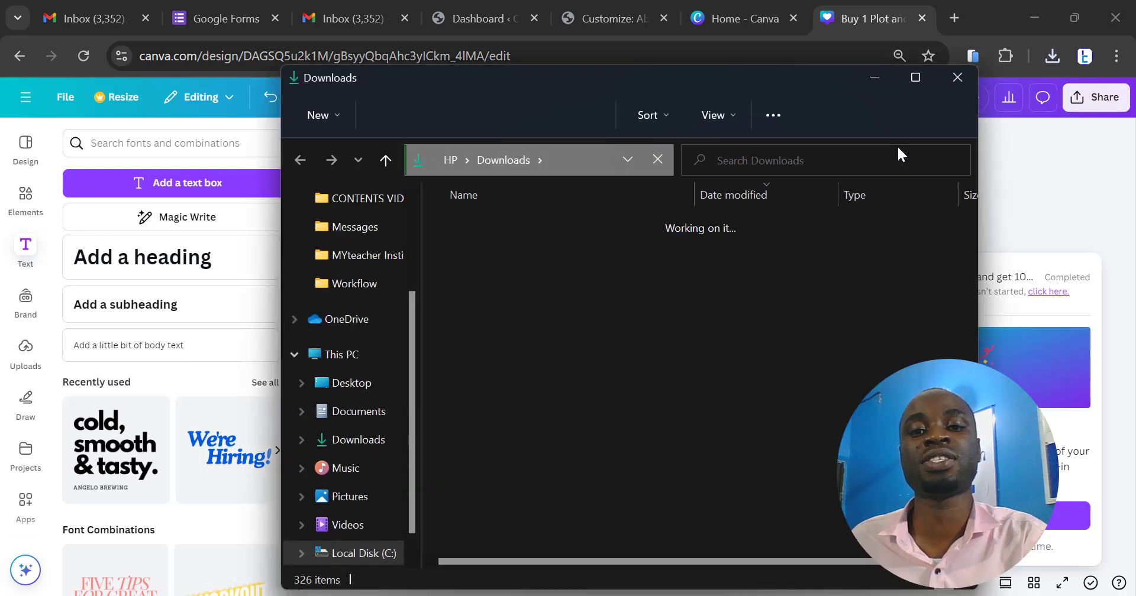
double_click(626, 275)
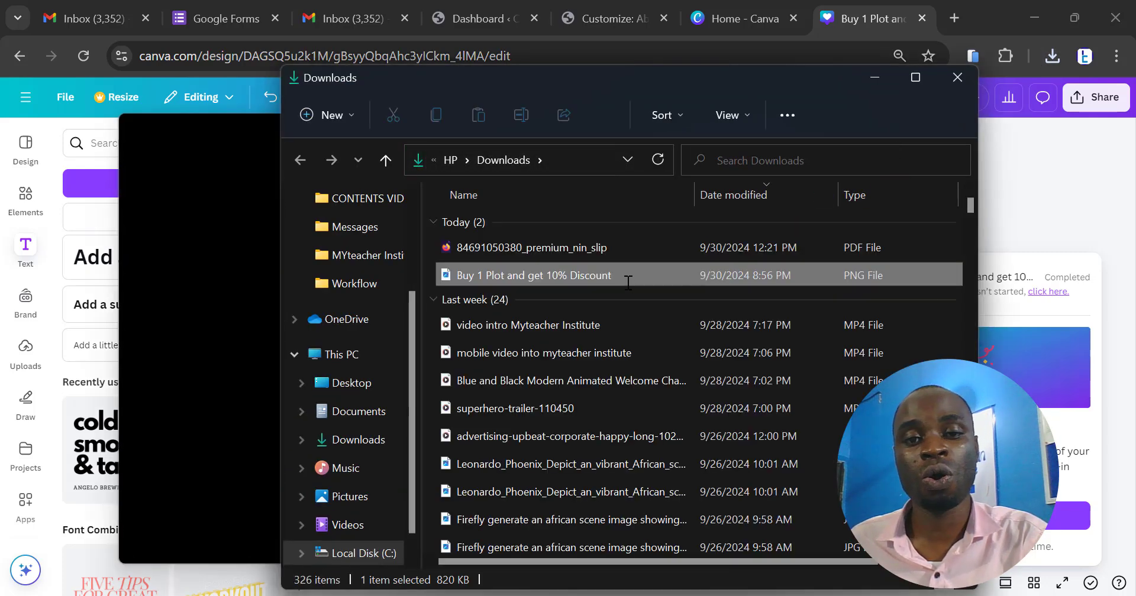